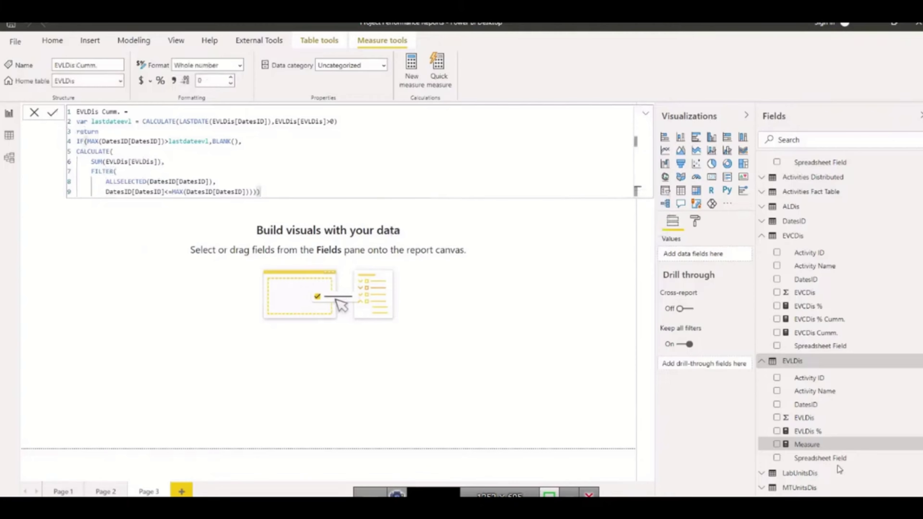
# Create a Division quick measure in the EVLDis table with EVLDis Cumm. as numerator and Sum of Budgeted Labor Units as denominator
pyautogui.rightClick(844, 447)
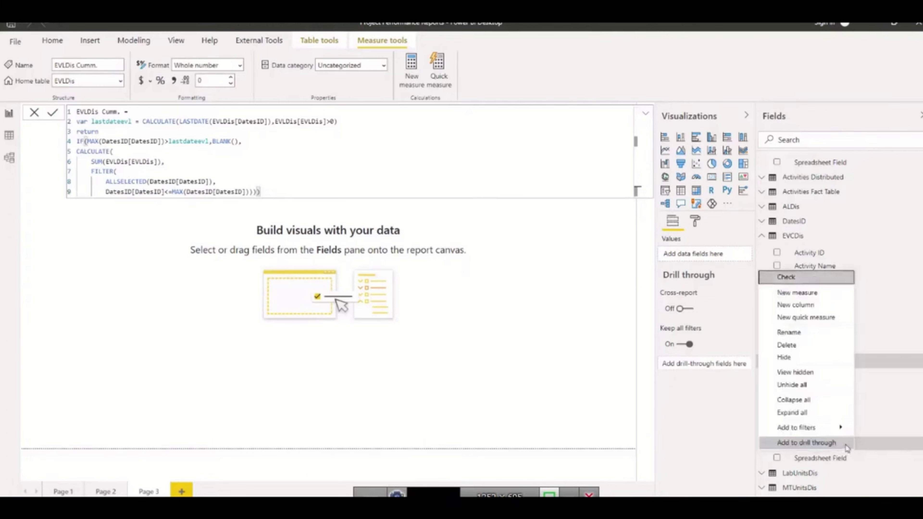
pyautogui.click(798, 292)
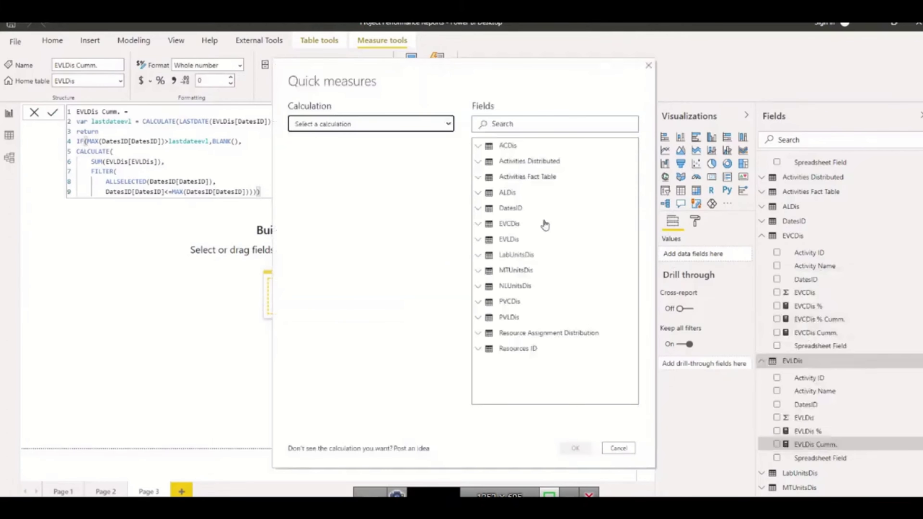
pyautogui.click(443, 124)
pyautogui.scroll(-6, 352, 238)
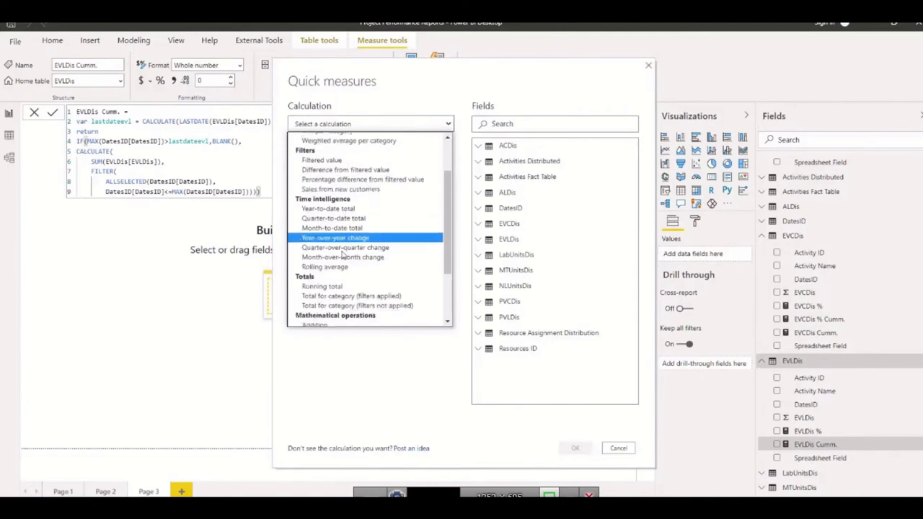
pyautogui.click(330, 300)
pyautogui.click(338, 224)
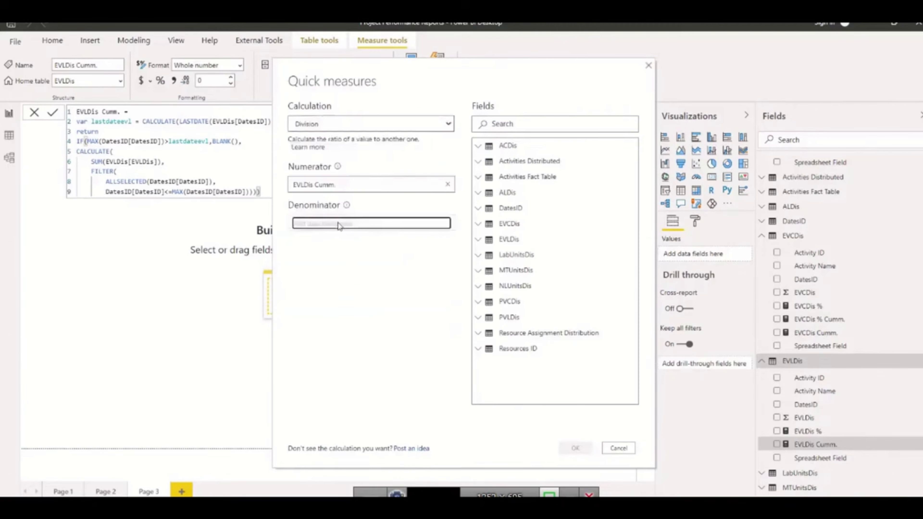
pyautogui.click(478, 177)
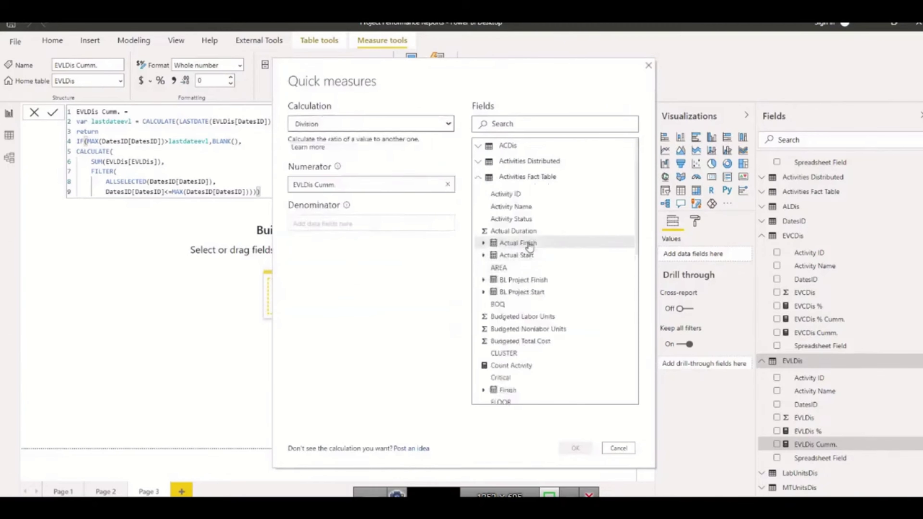
pyautogui.moveTo(539, 315); pyautogui.dragTo(327, 226)
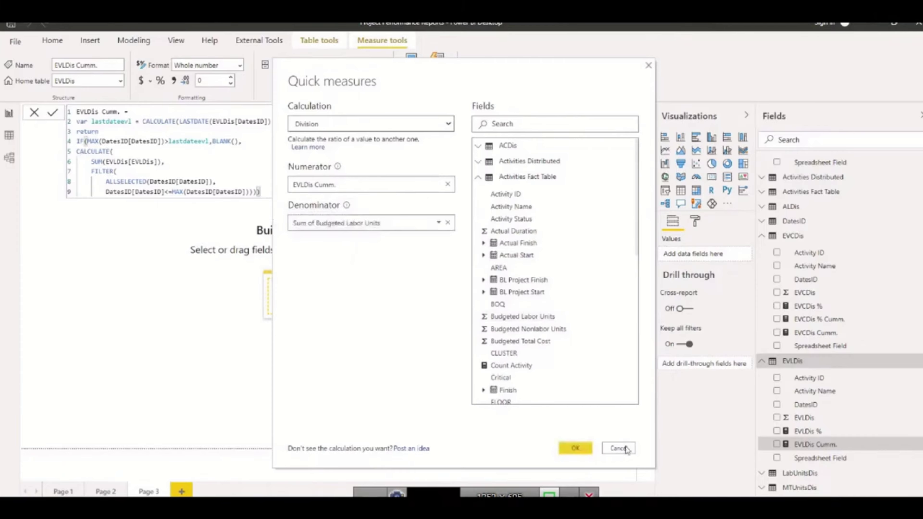
pyautogui.click(577, 449)
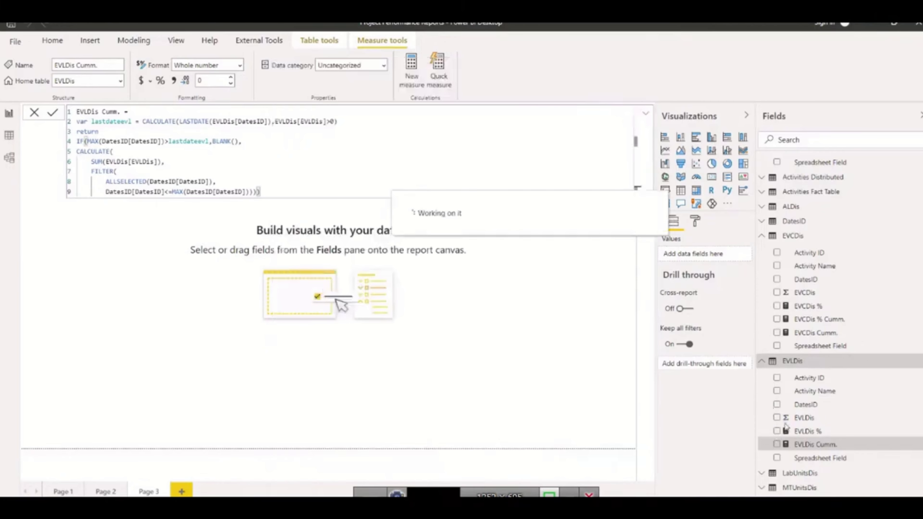
# Rename the new division measure in the EVLDis table as EVLDis % Cumm
pyautogui.doubleClick(847, 444)
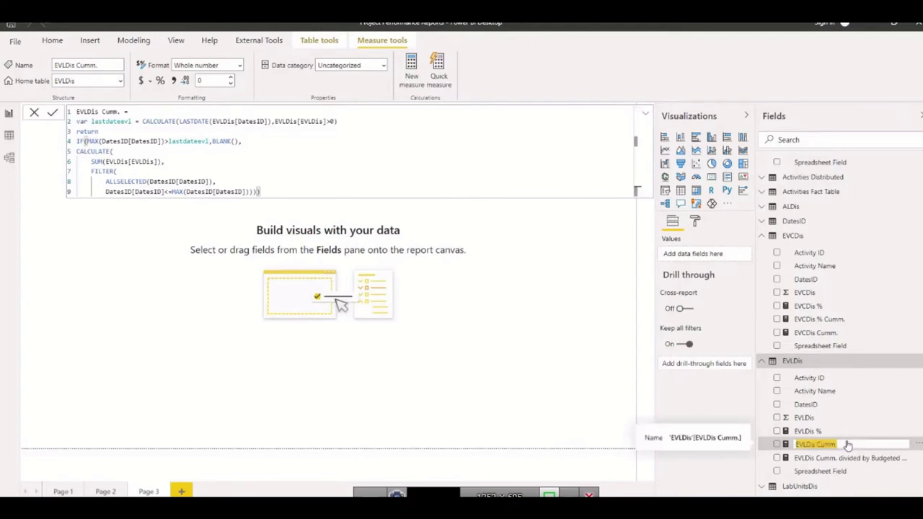
pyautogui.doubleClick(850, 458)
pyautogui.click(855, 457)
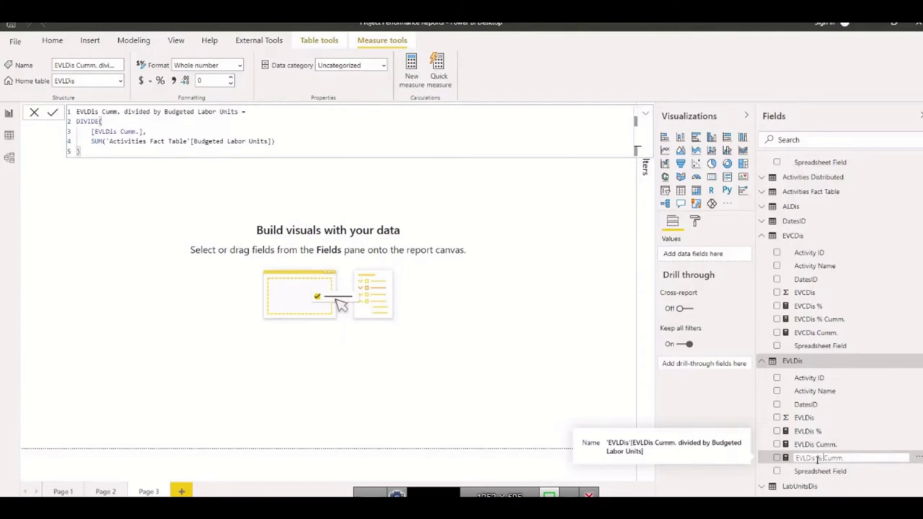
pyautogui.click(805, 404)
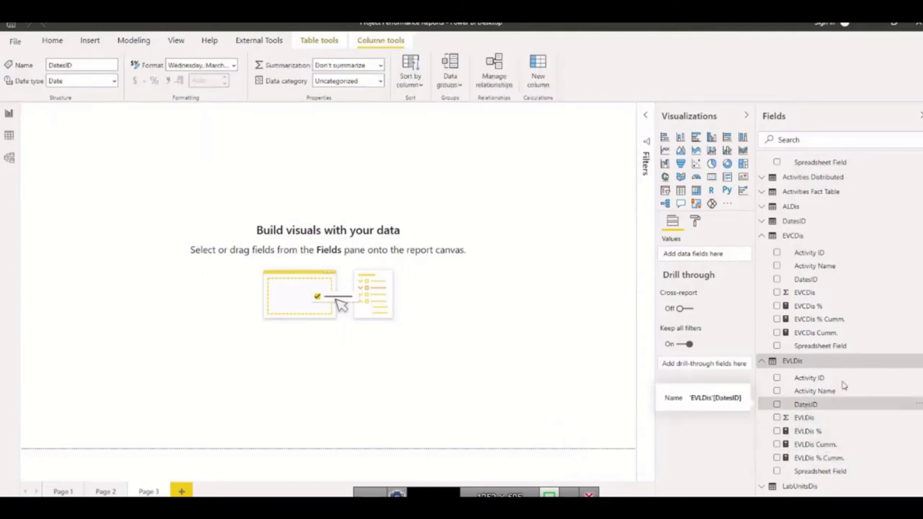
# Expand the PVCDis table and open the formula of its running total in DatesID measure
pyautogui.scroll(-3, 843, 378)
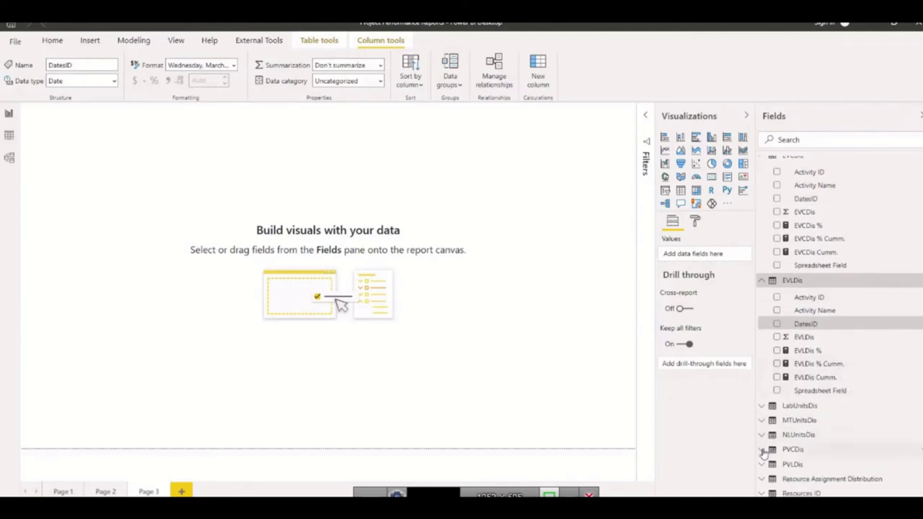
pyautogui.click(763, 453)
pyautogui.scroll(-3, 868, 451)
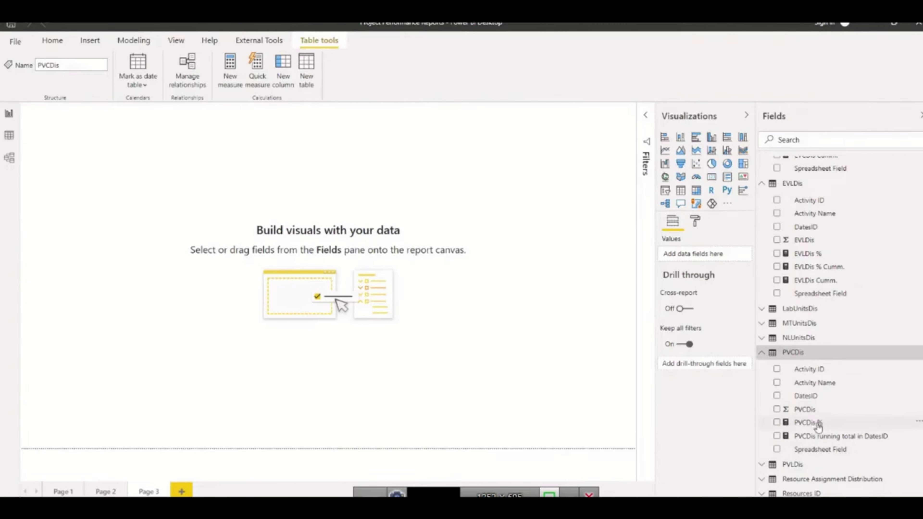
pyautogui.click(821, 438)
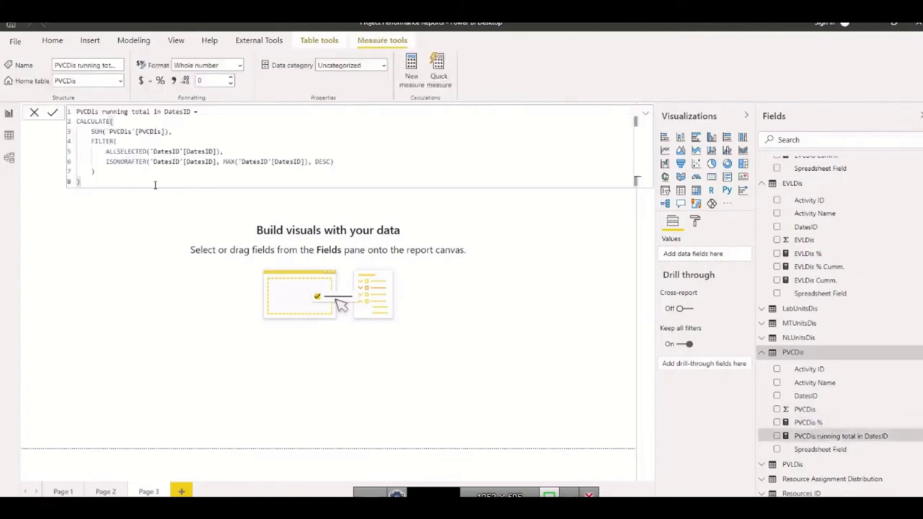
pyautogui.moveTo(80, 181); pyautogui.dragTo(67, 112)
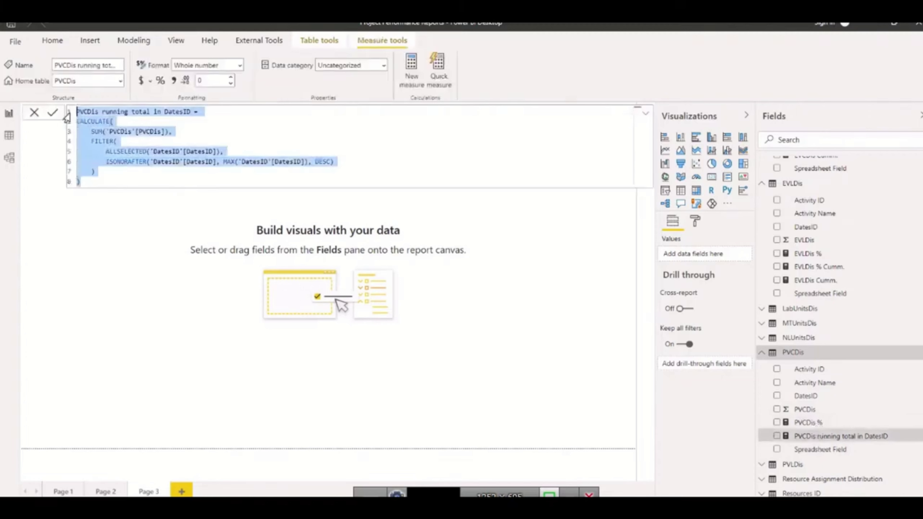
# Copy the entire EVLDis Cumm. formula and paste it over the formula of the PVCDis running total measure
pyautogui.click(815, 280)
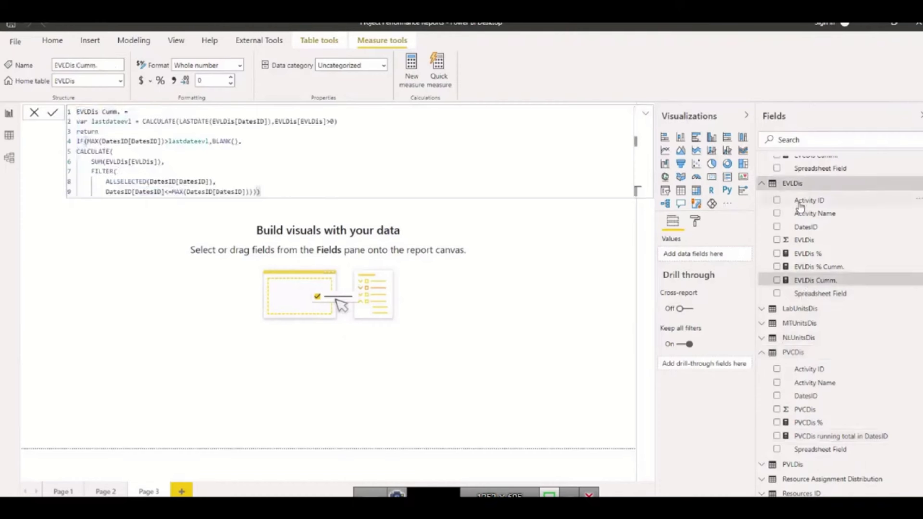
pyautogui.keyDown('shift'); pyautogui.click(63, 111); pyautogui.keyUp('shift')
pyautogui.hotkey('ctrl', 'c')
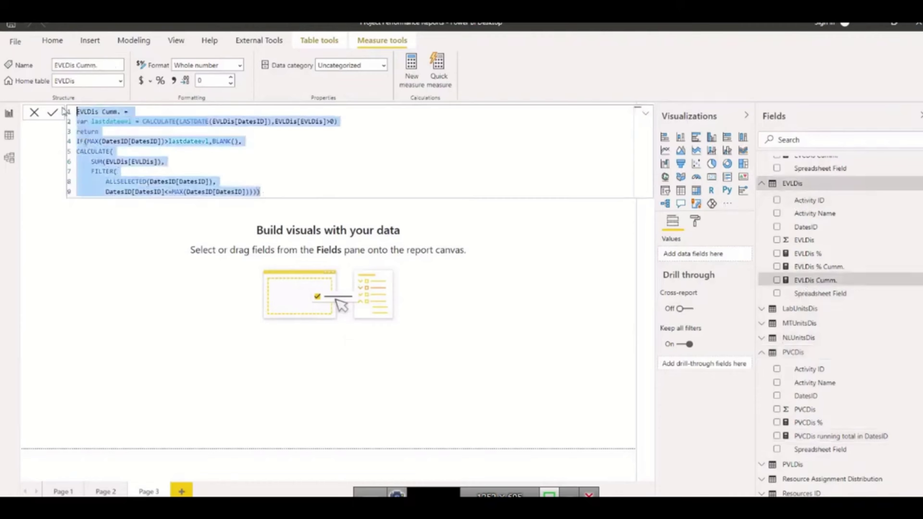
pyautogui.click(830, 436)
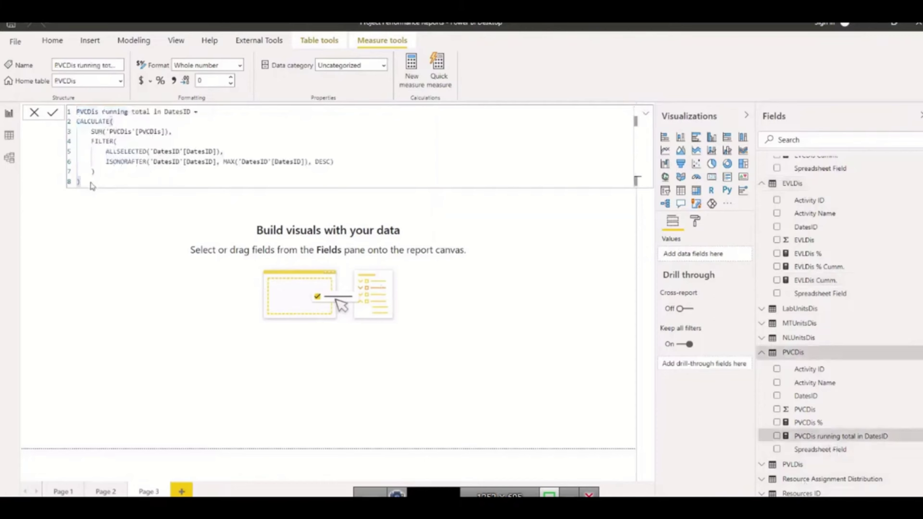
pyautogui.moveTo(90, 185); pyautogui.dragTo(74, 113)
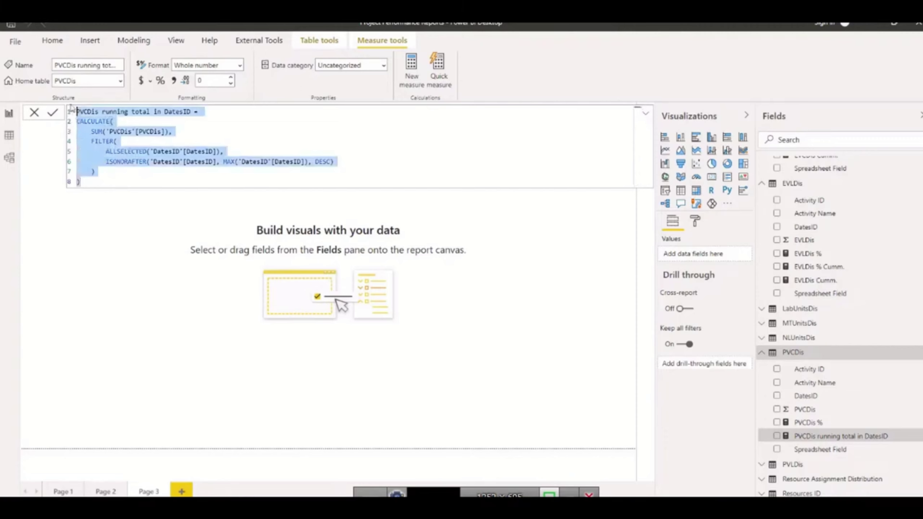
pyautogui.hotkey('ctrl', 'v')
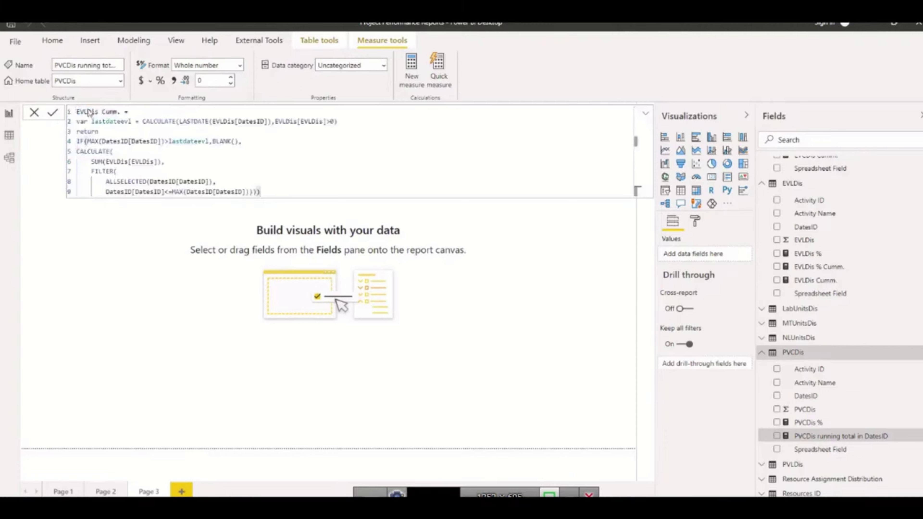
# Change the measure name in the first line of the pasted formula to PVCDis Cumm
pyautogui.click(88, 113)
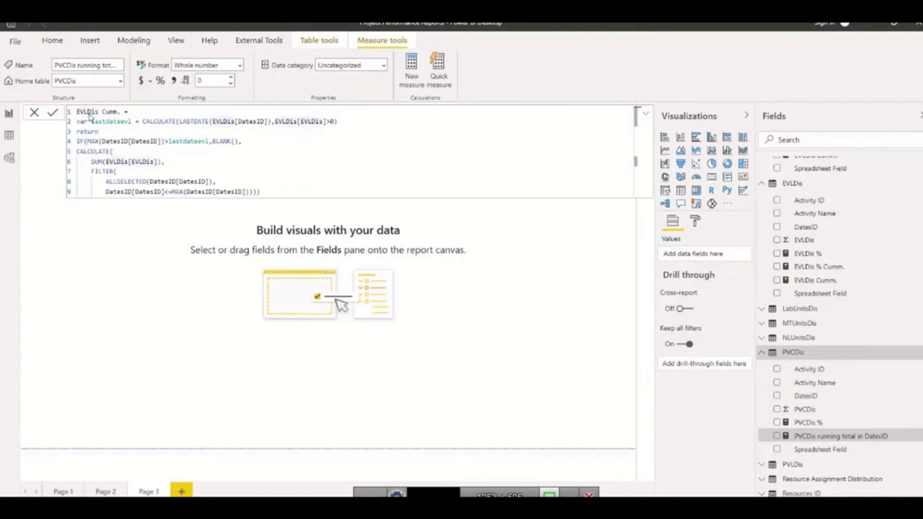
pyautogui.press('BackSpace')
pyautogui.press('BackSpace')
pyautogui.press('BackSpace')
pyautogui.write('PVC')
# Rename the variable in its declaration line to lastdatepvc
pyautogui.click(131, 122)
pyautogui.press('BackSpace')
pyautogui.press('BackSpace')
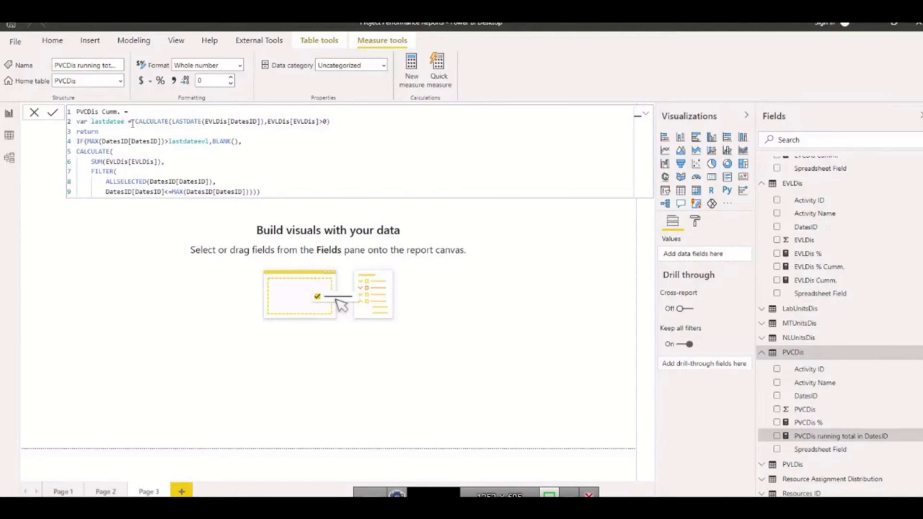
pyautogui.press('BackSpace')
pyautogui.write('pvc')
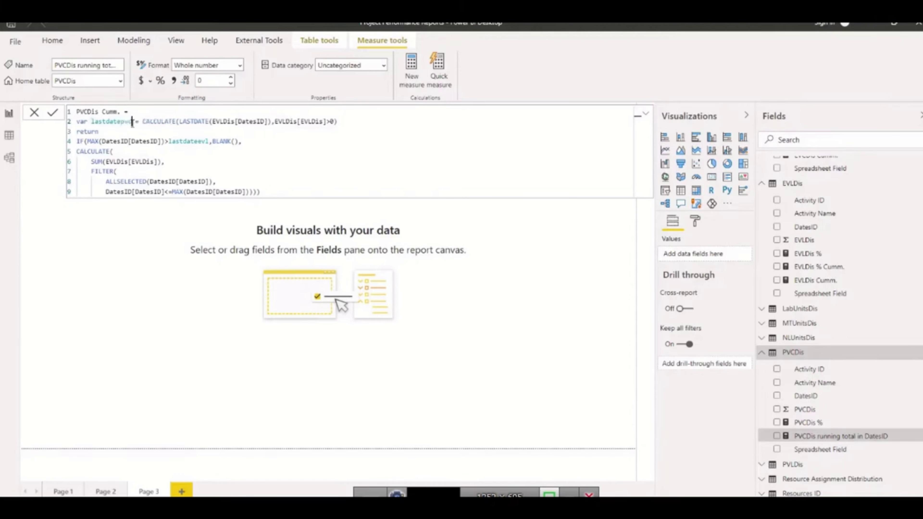
# Change the LASTDATE argument in the variable declaration to PVCDis[DatesID]
pyautogui.click(223, 121)
pyautogui.press('BackSpace')
pyautogui.press('BackSpace')
pyautogui.press('BackSpace')
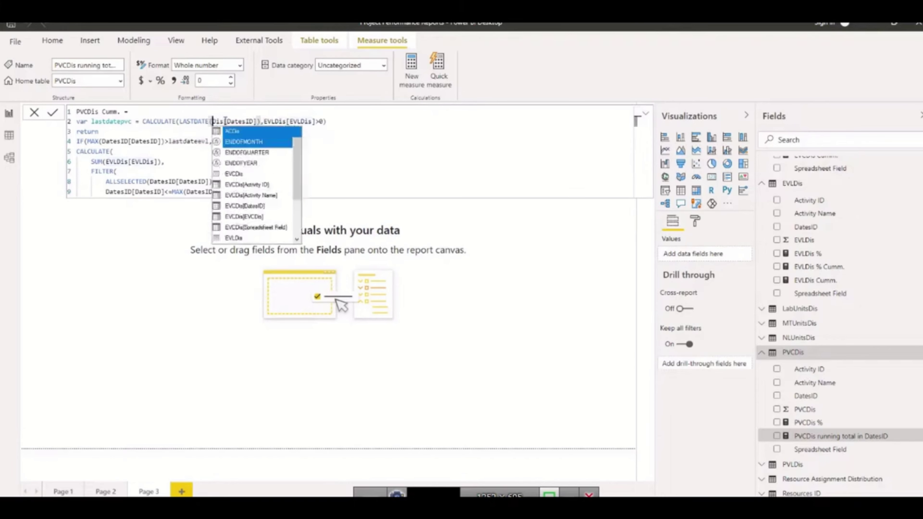
pyautogui.write('PVC')
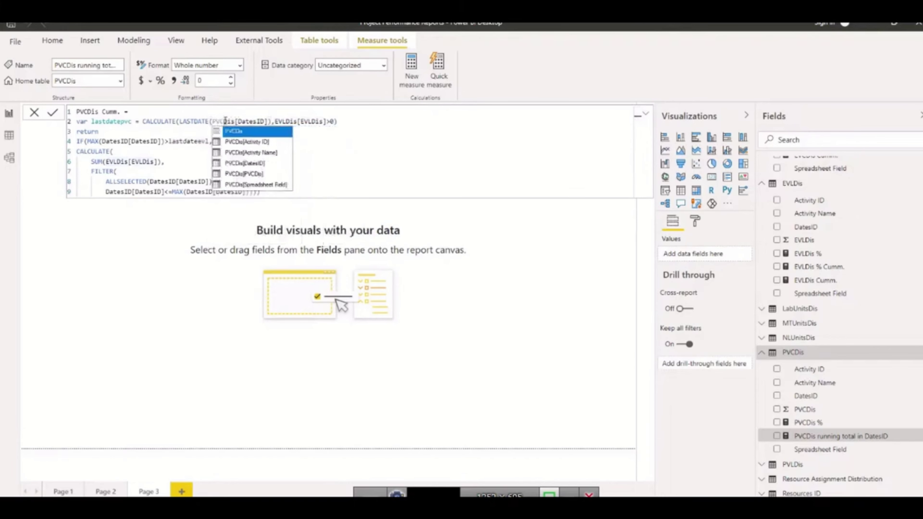
pyautogui.press('Escape')
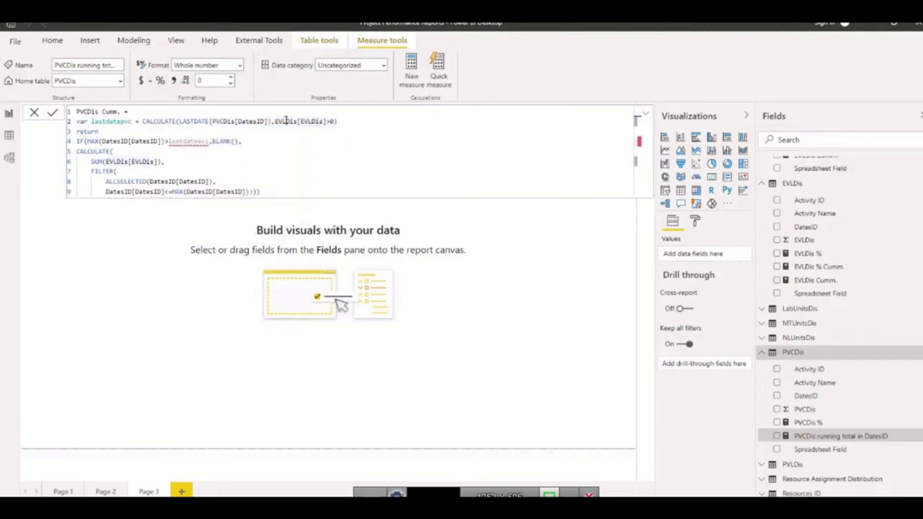
# Change the filter condition of the variable's CALCULATE expression to PVCDis[PVCDis]>0
pyautogui.press('BackSpace')
pyautogui.press('BackSpace')
pyautogui.press('BackSpace')
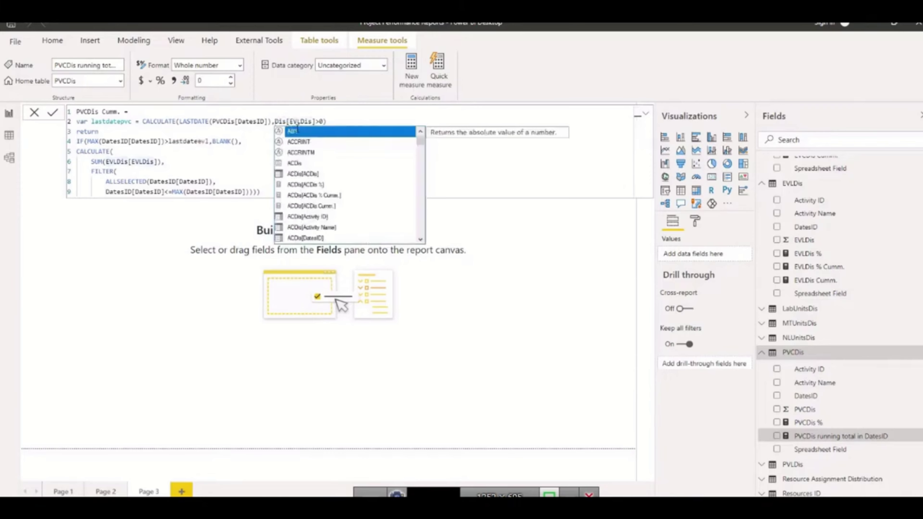
pyautogui.write('PVC')
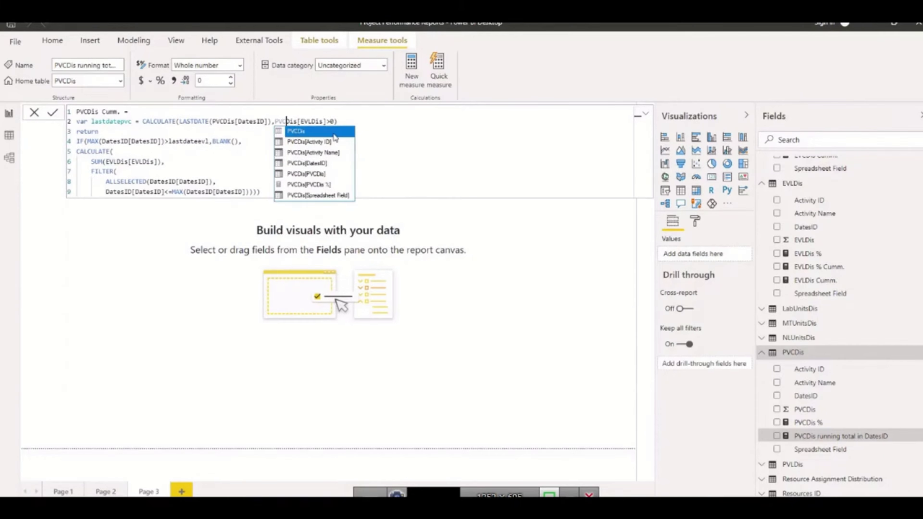
pyautogui.click(311, 122)
pyautogui.press('BackSpace')
pyautogui.press('BackSpace')
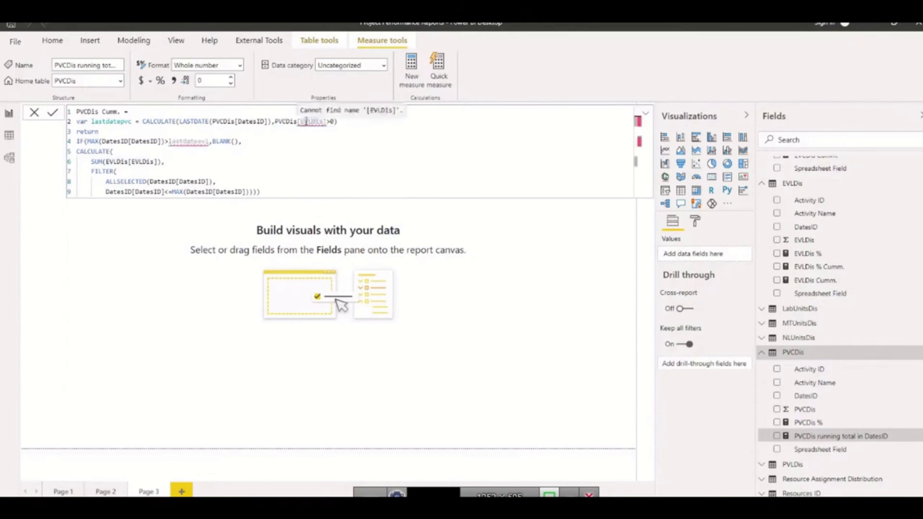
pyautogui.write('PVC')
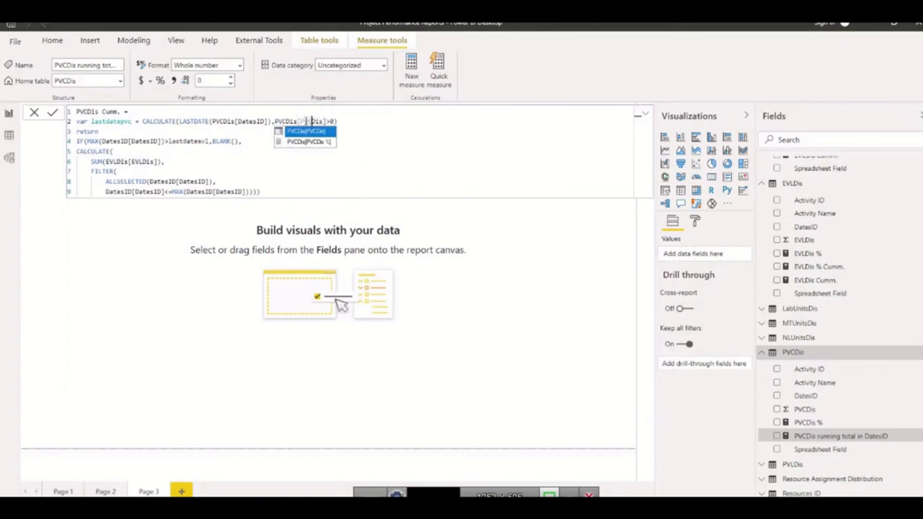
pyautogui.press('End')
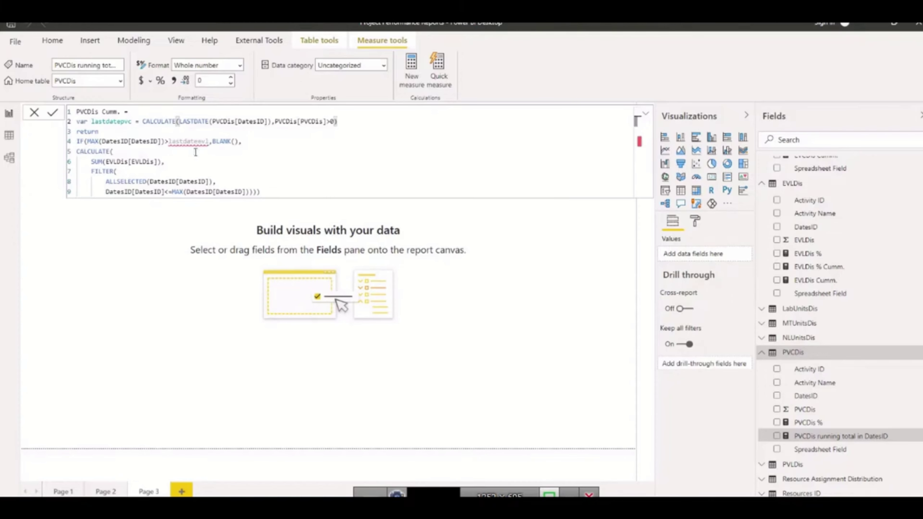
# Update the variable reference in the IF condition to lastdatepvc
pyautogui.click(210, 144)
pyautogui.press('BackSpace')
pyautogui.press('BackSpace')
pyautogui.press('BackSpace')
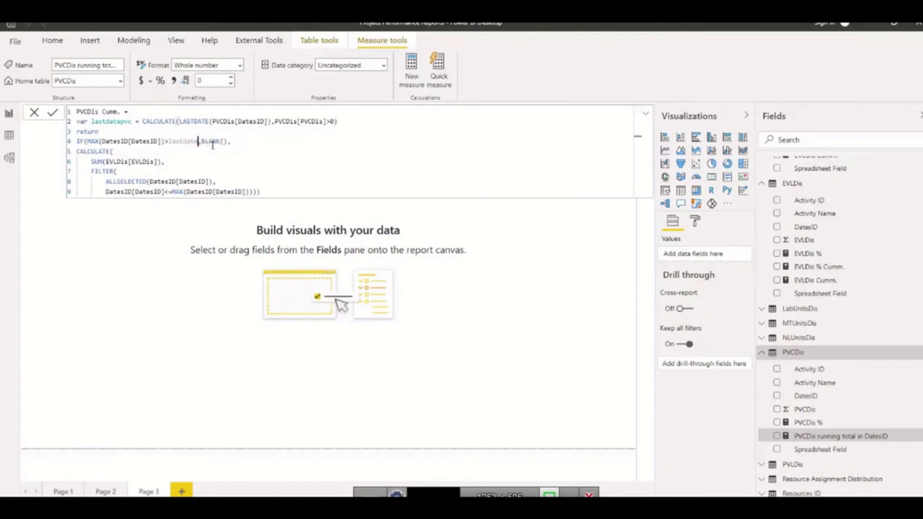
pyautogui.click(196, 162)
# Change the table reference inside the SUM function of the PVCDis Cumm. formula to PVCDis
pyautogui.click(119, 161)
pyautogui.press('BackSpace')
pyautogui.press('BackSpace')
pyautogui.press('BackSpace')
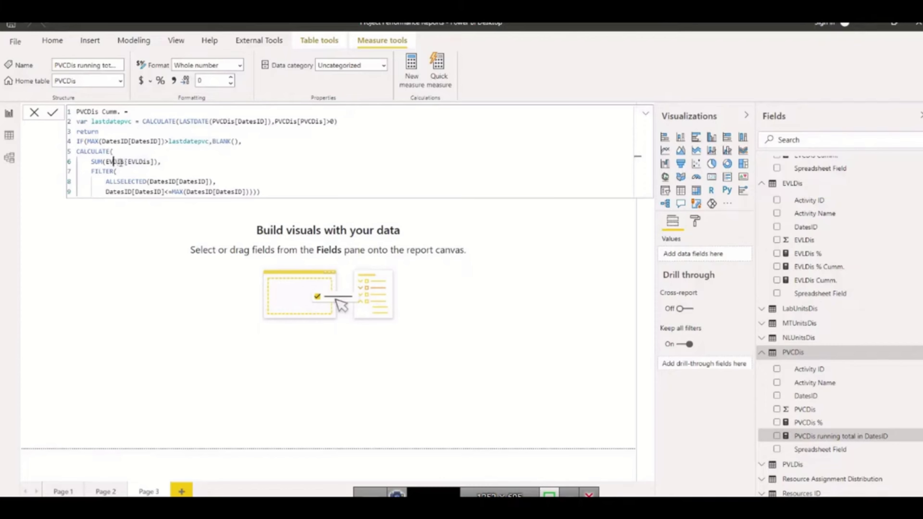
pyautogui.write('PVC')
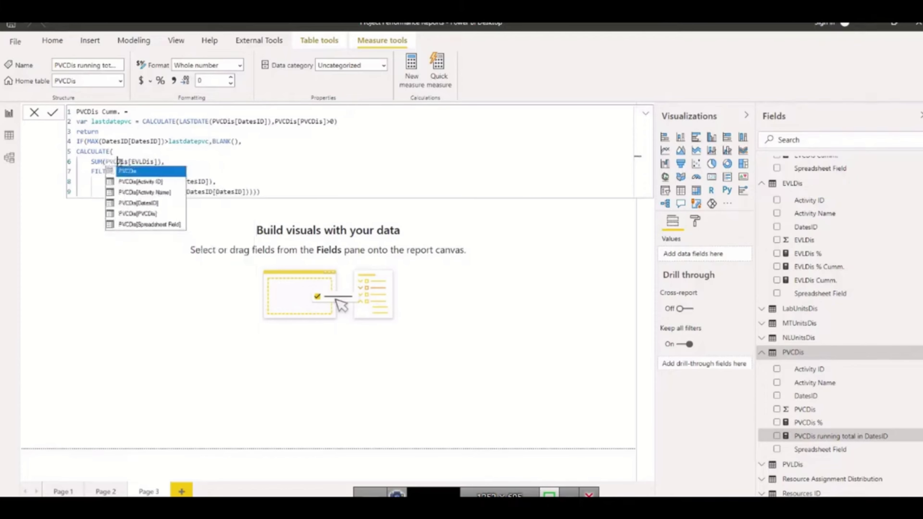
# Change the summed column to [PVCDis] and commit the PVCDis Cumm. measure formula
pyautogui.click(144, 161)
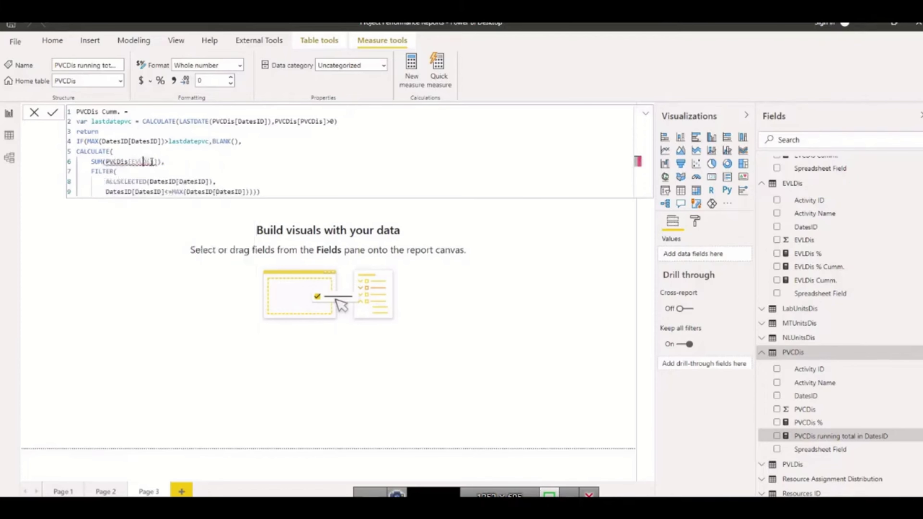
pyautogui.press('BackSpace')
pyautogui.press('BackSpace')
pyautogui.press('BackSpace')
pyautogui.press('BackSpace')
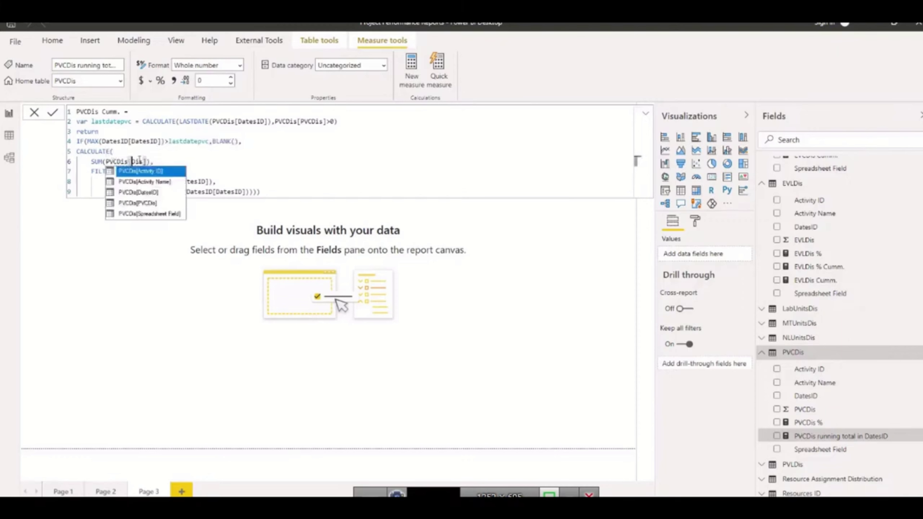
pyautogui.write('PVC')
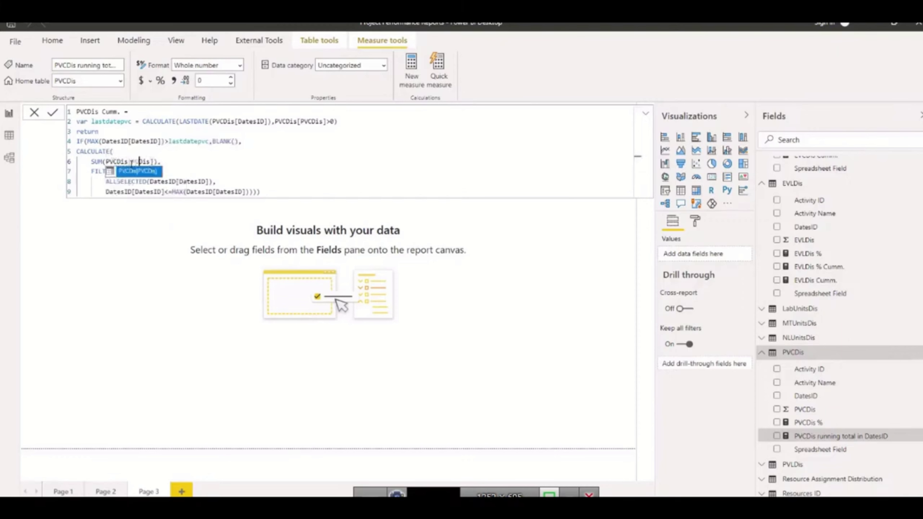
pyautogui.click(172, 161)
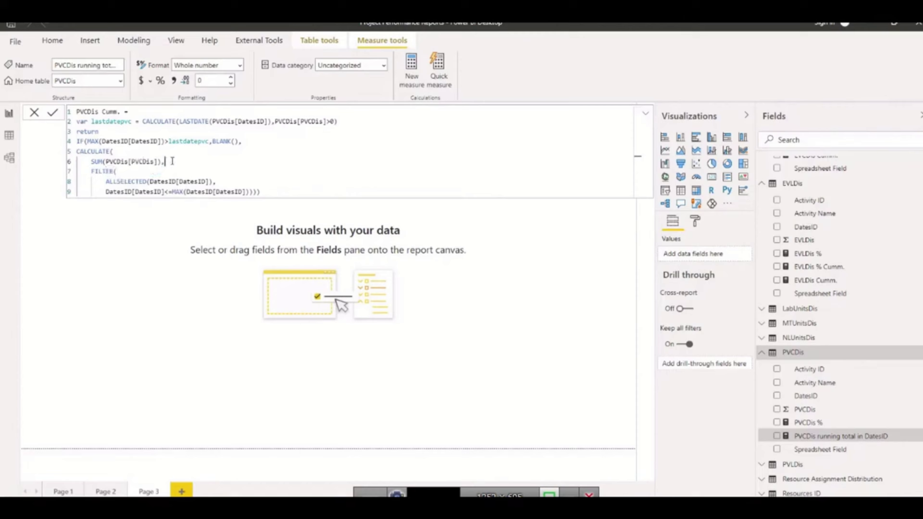
pyautogui.click(292, 192)
pyautogui.press('Return')
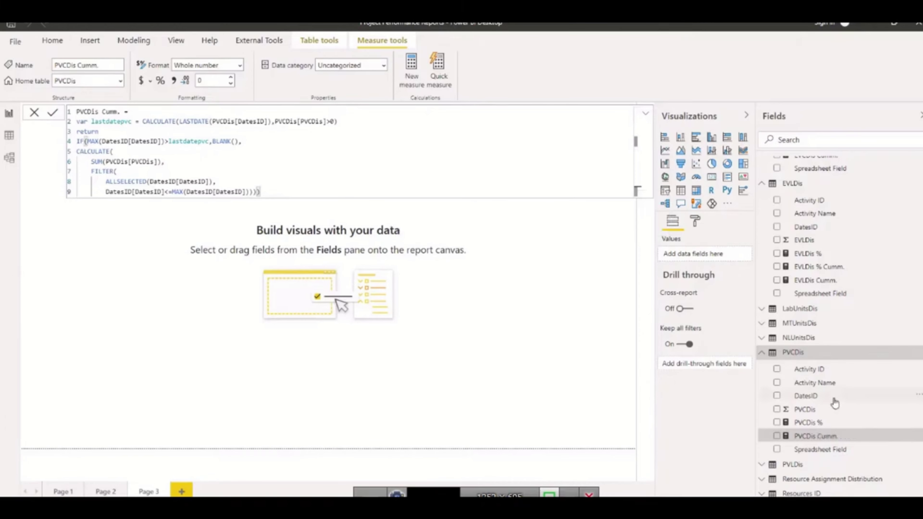
# Start a new quick measure from PVCDis Cumm. with Division as the calculation
pyautogui.rightClick(845, 441)
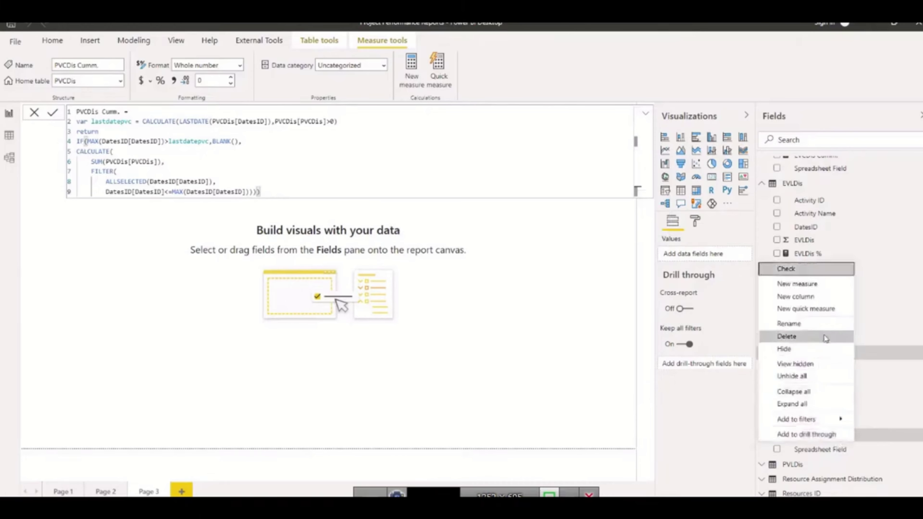
pyautogui.click(814, 308)
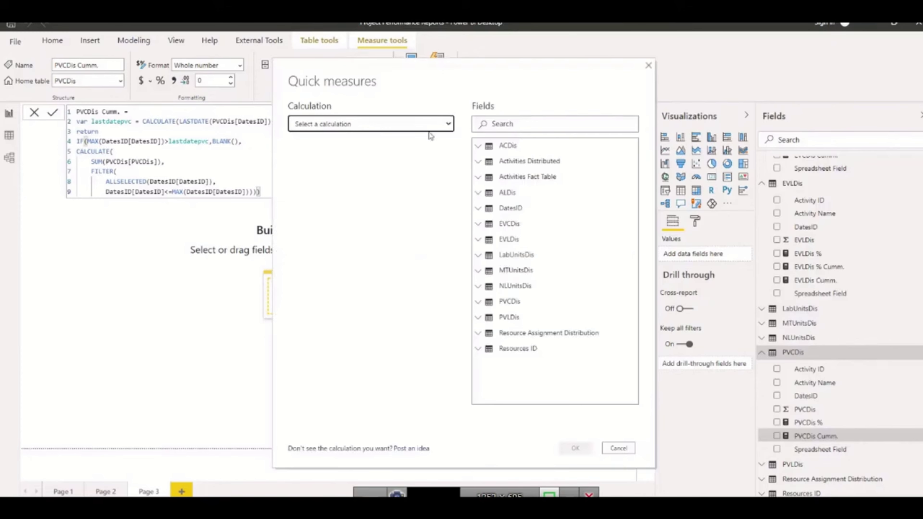
pyautogui.click(440, 127)
pyautogui.scroll(-2, 359, 248)
pyautogui.scroll(-3, 358, 248)
pyautogui.click(330, 264)
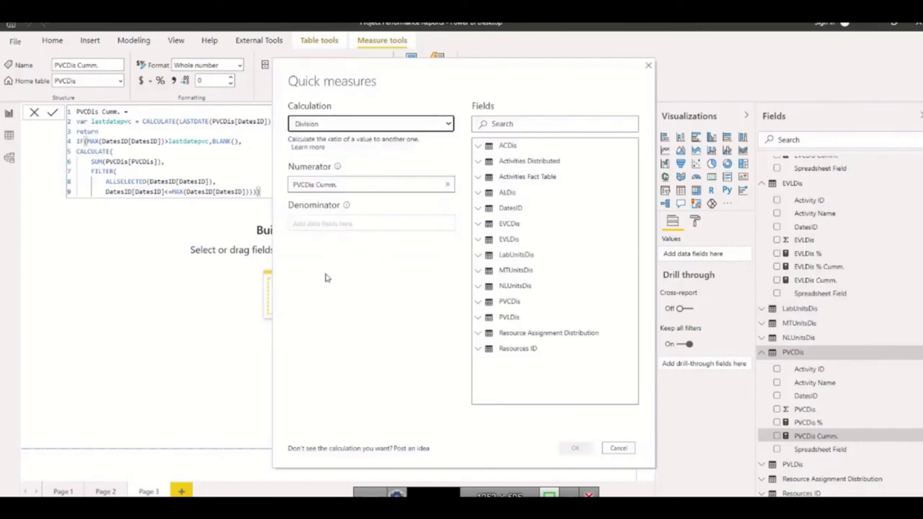
# Use Budgeted Total Cost from the Activities Fact Table as the denominator and create the quick measure
pyautogui.click(348, 221)
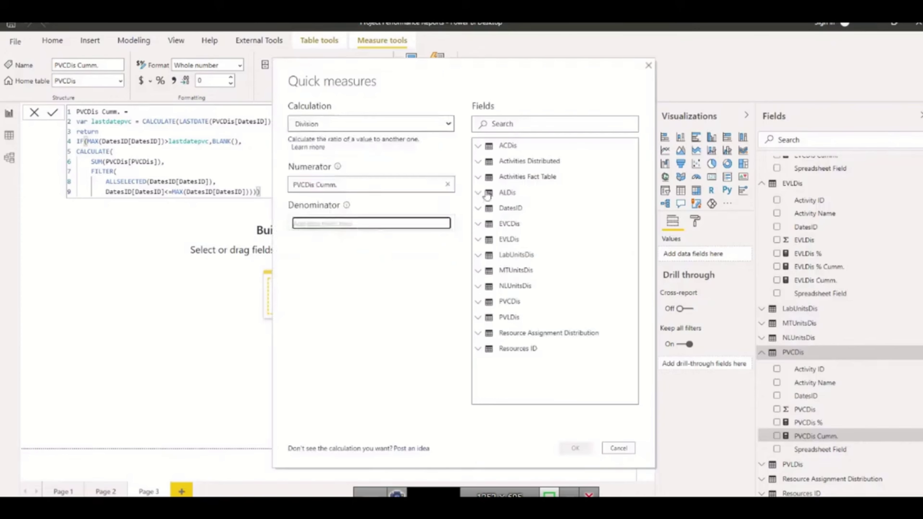
pyautogui.click(478, 176)
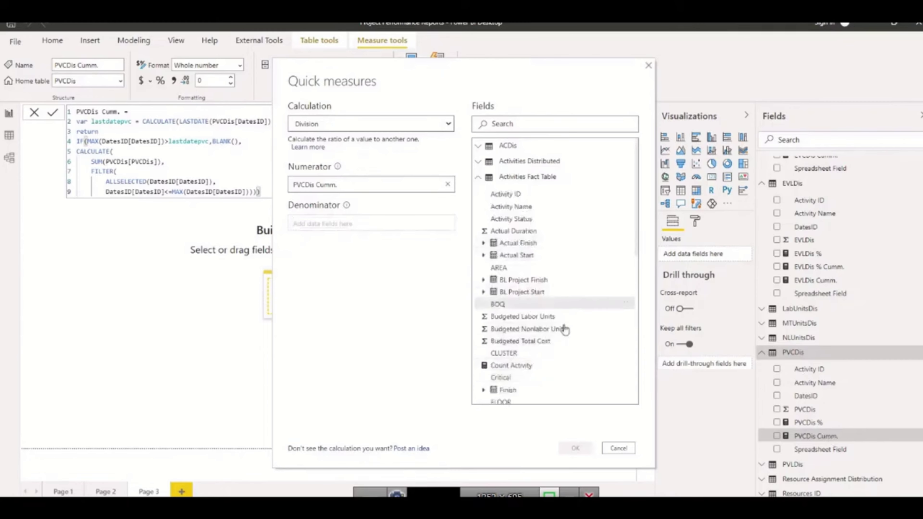
pyautogui.moveTo(531, 347); pyautogui.dragTo(290, 222)
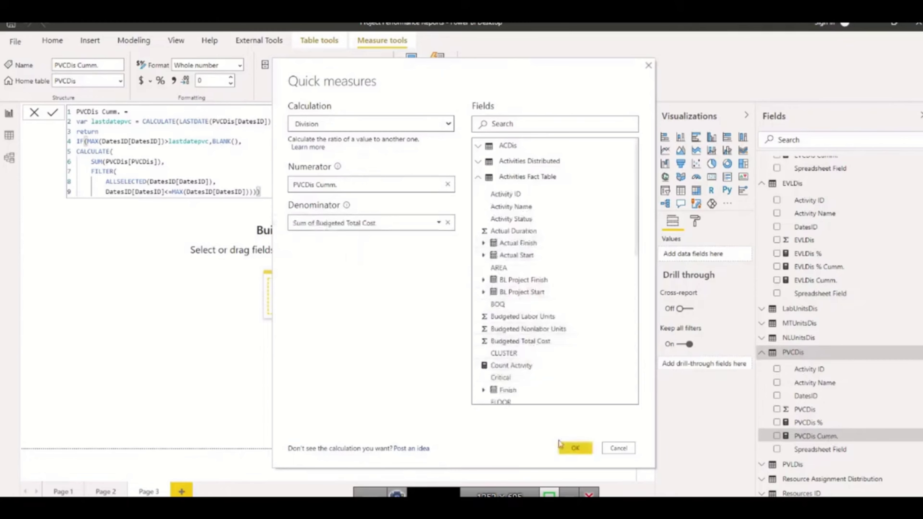
pyautogui.click(575, 448)
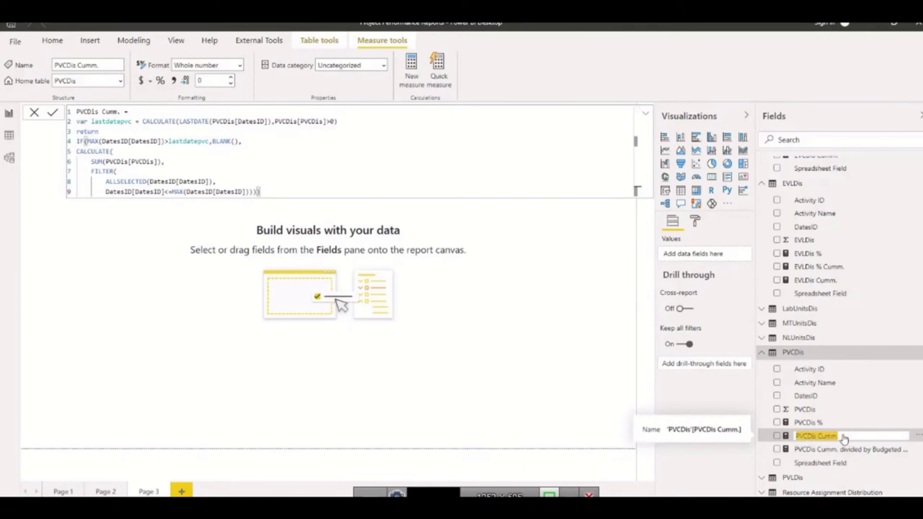
# Rename the new division measure in the PVCDis table as PVCDis % Cumm
pyautogui.doubleClick(846, 451)
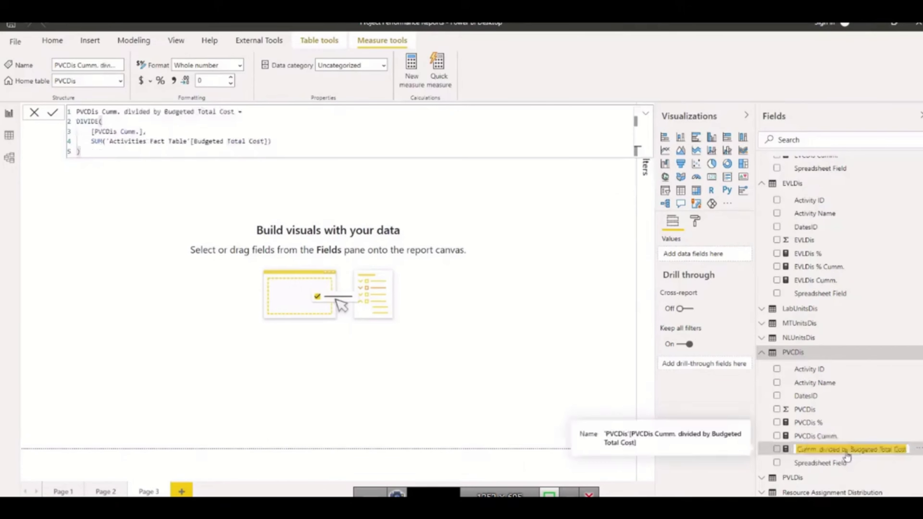
pyautogui.click(846, 451)
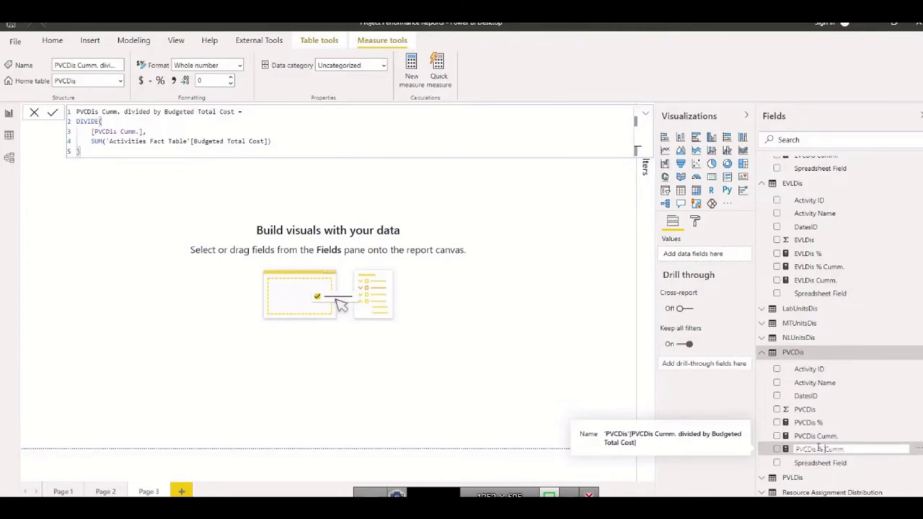
pyautogui.click(818, 397)
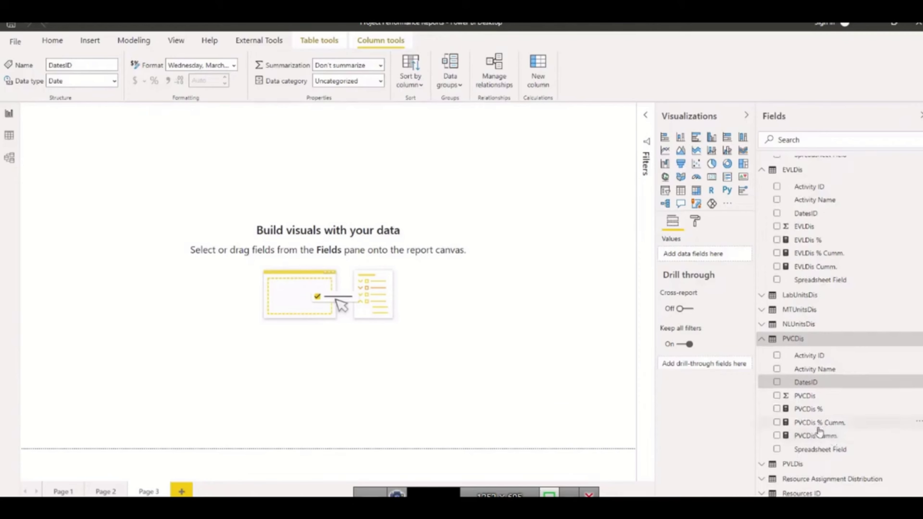
# Replace the formula of the PVLDis running total in DatesID measure with a copy of the PVCDis Cumm. formula
pyautogui.click(799, 464)
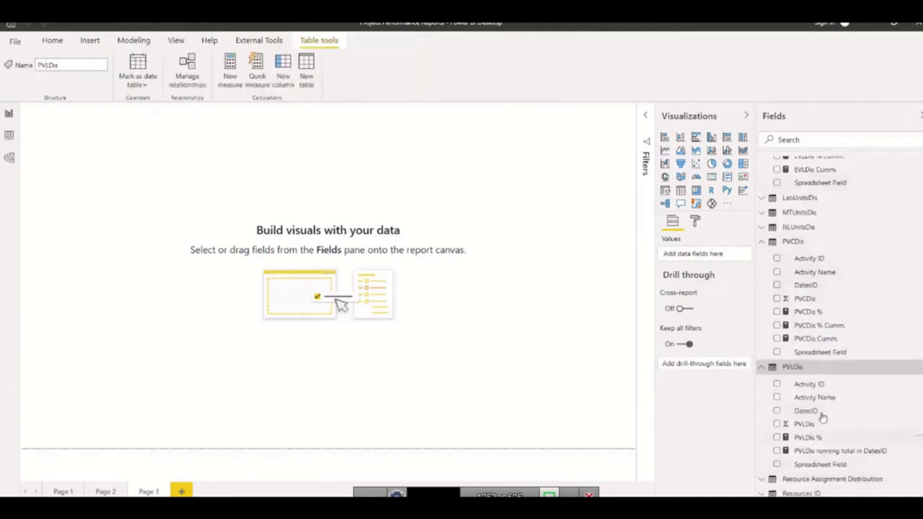
pyautogui.click(840, 453)
pyautogui.click(815, 339)
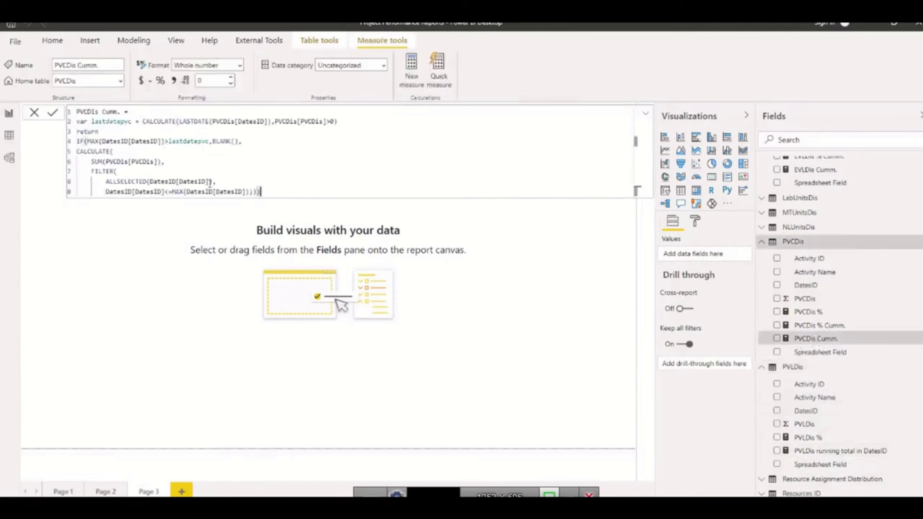
pyautogui.moveTo(261, 191); pyautogui.dragTo(58, 113)
pyautogui.hotkey('ctrl', 'c')
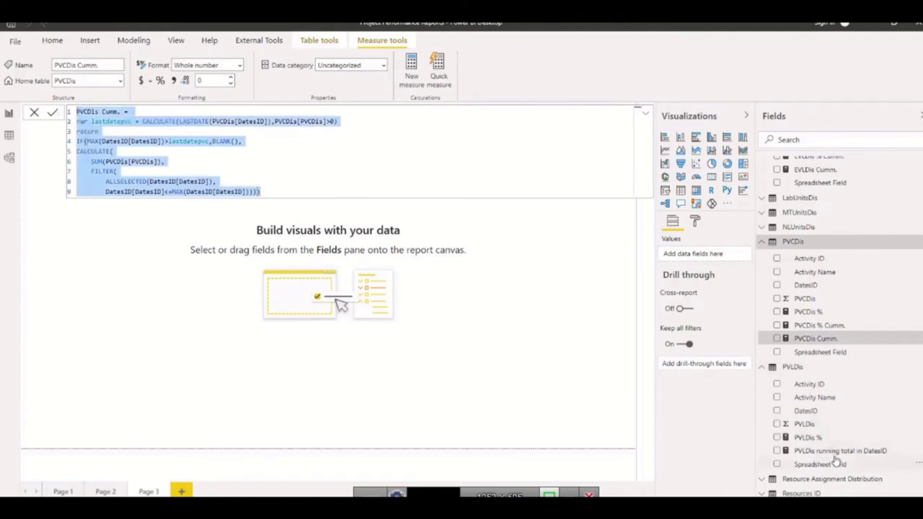
pyautogui.click(834, 452)
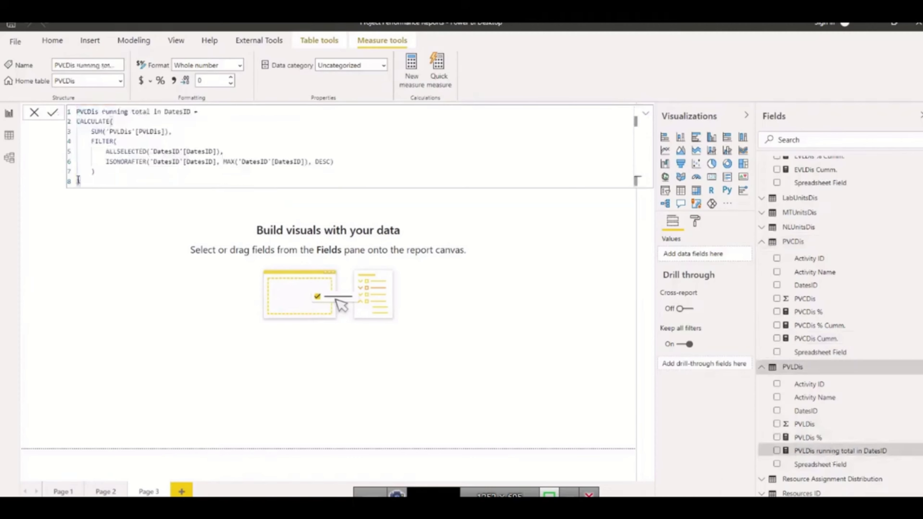
pyautogui.moveTo(78, 180); pyautogui.dragTo(60, 107)
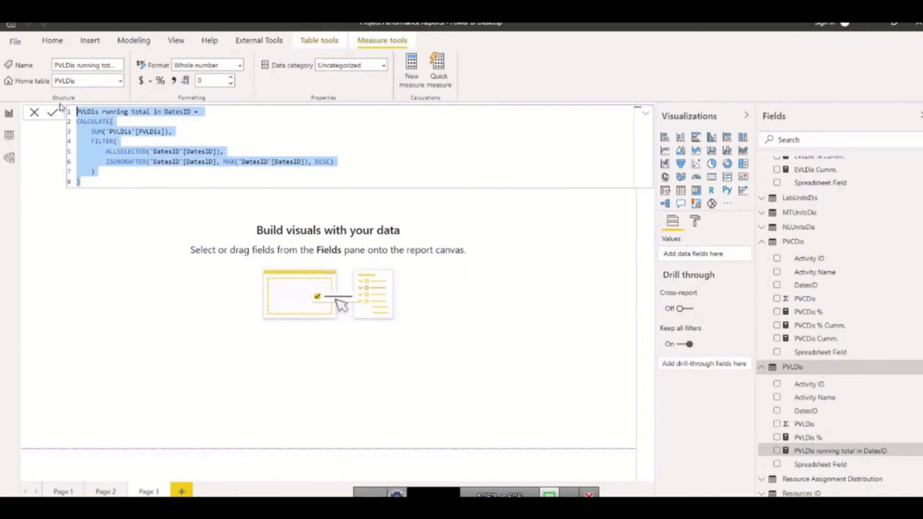
pyautogui.hotkey('ctrl', 'v')
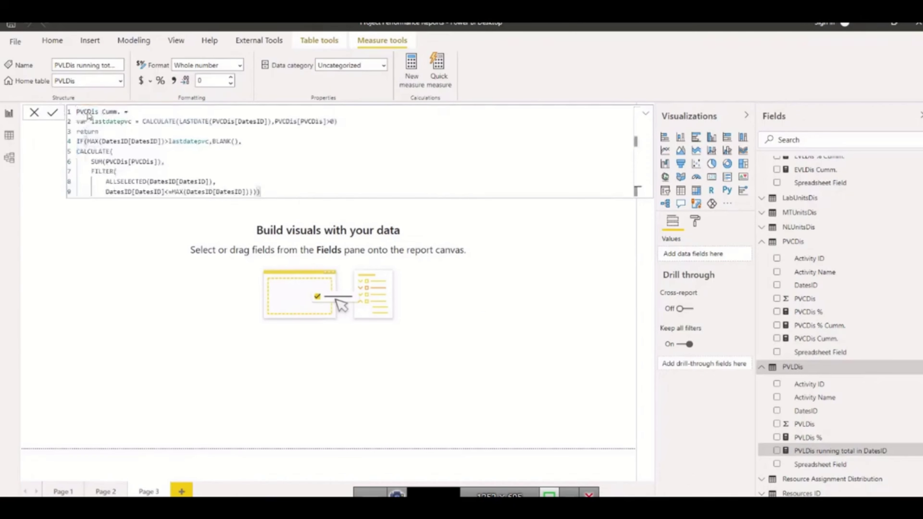
# In the pasted formula, rename the measure as PVLDis Cumm. and the declared variable as lastdatepvl
pyautogui.click(88, 111)
pyautogui.press('BackSpace')
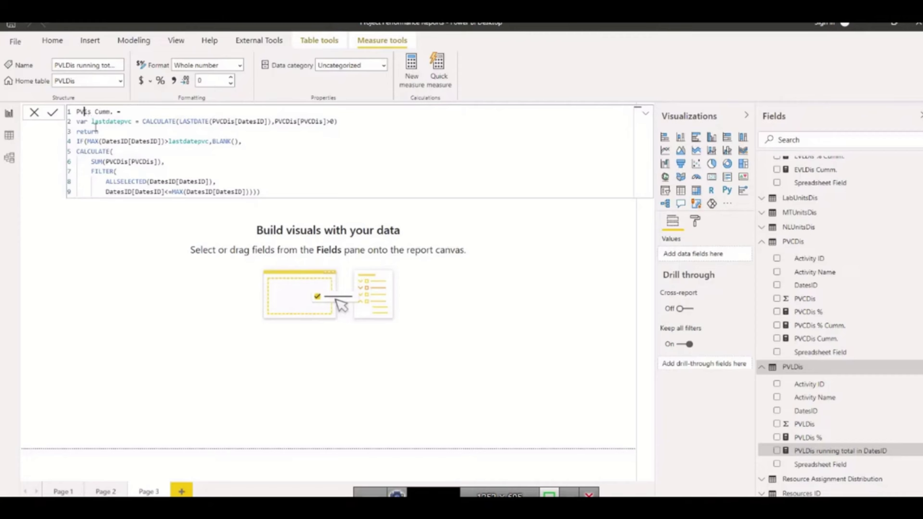
pyautogui.write('LD')
pyautogui.click(136, 124)
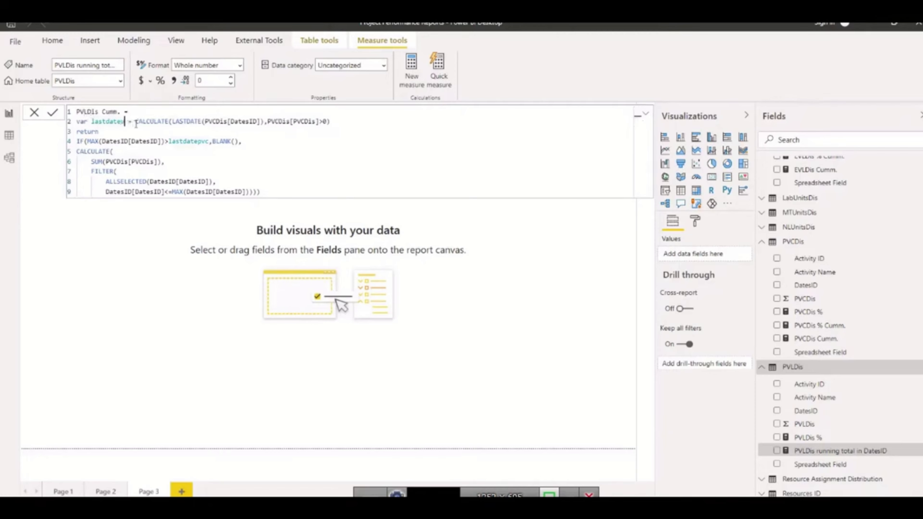
pyautogui.press('BackSpace')
pyautogui.write('l')
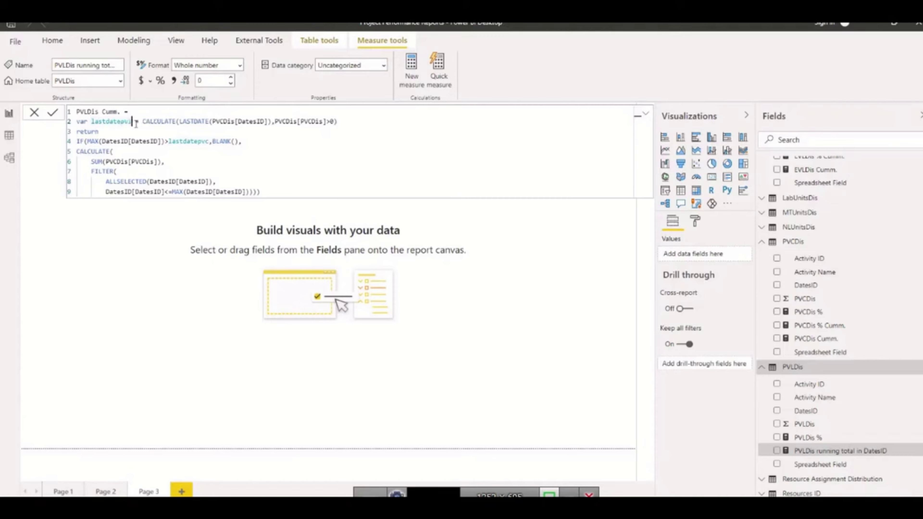
# Change the variable's LASTDATE argument to PVLDis[DatesID] and its filter condition to PVLDis[PVLDis]>0
pyautogui.click(225, 121)
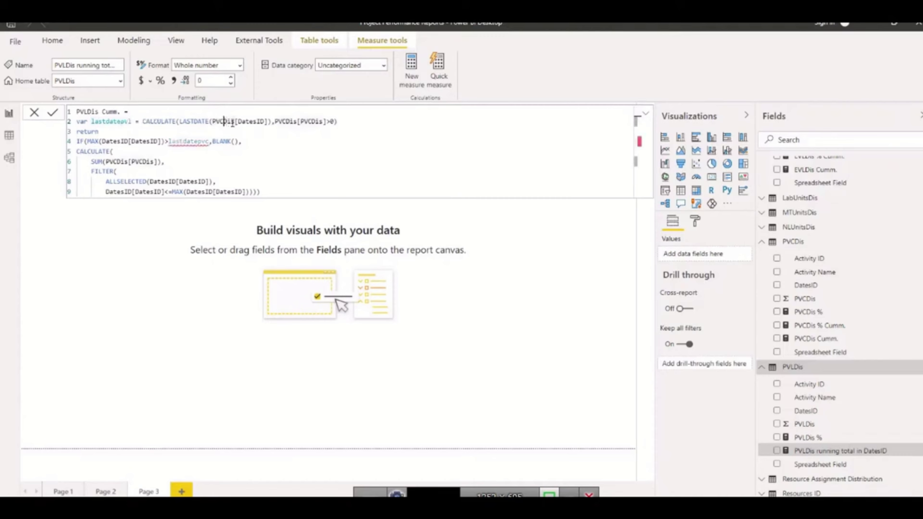
pyautogui.press('BackSpace')
pyautogui.write('L')
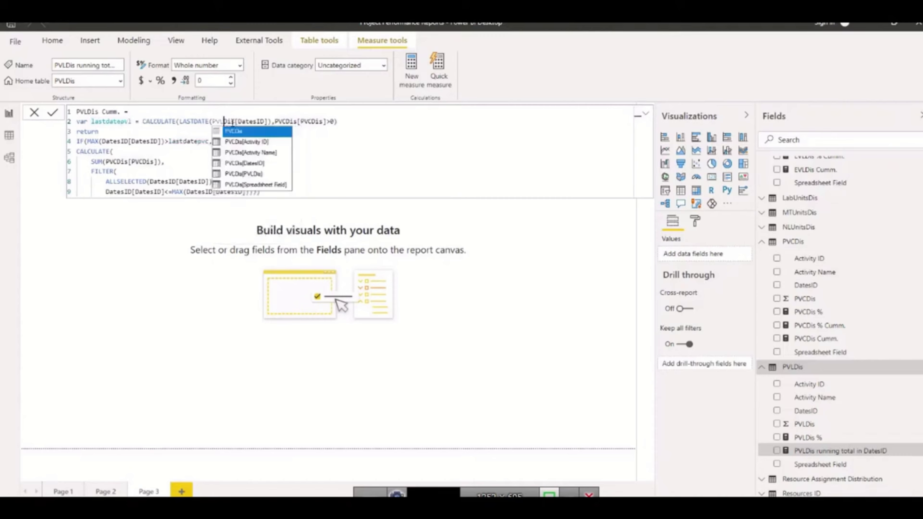
pyautogui.click(286, 121)
pyautogui.press('BackSpace')
pyautogui.write('L')
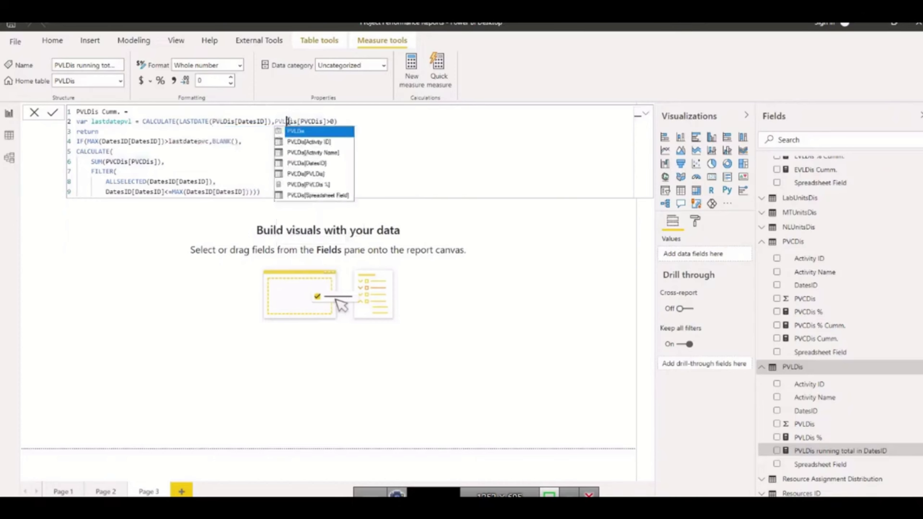
pyautogui.click(312, 121)
pyautogui.press('BackSpace')
pyautogui.write('L')
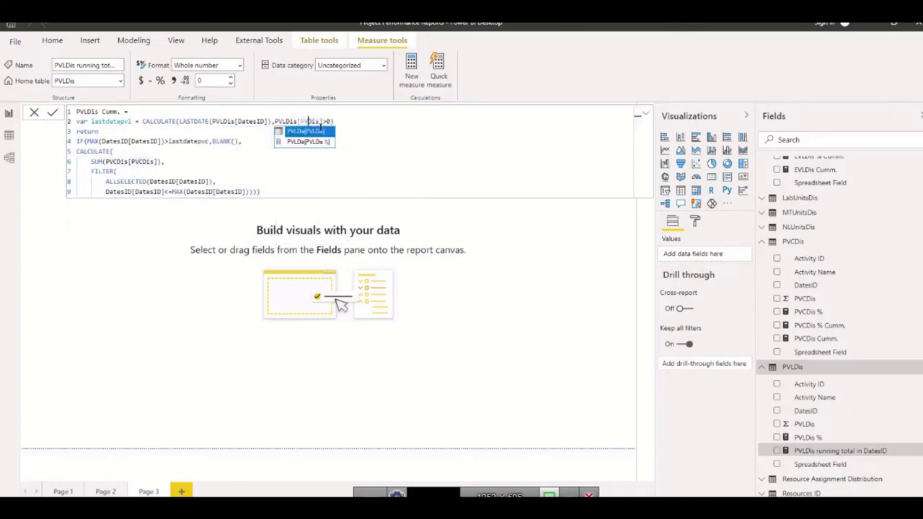
pyautogui.click(290, 134)
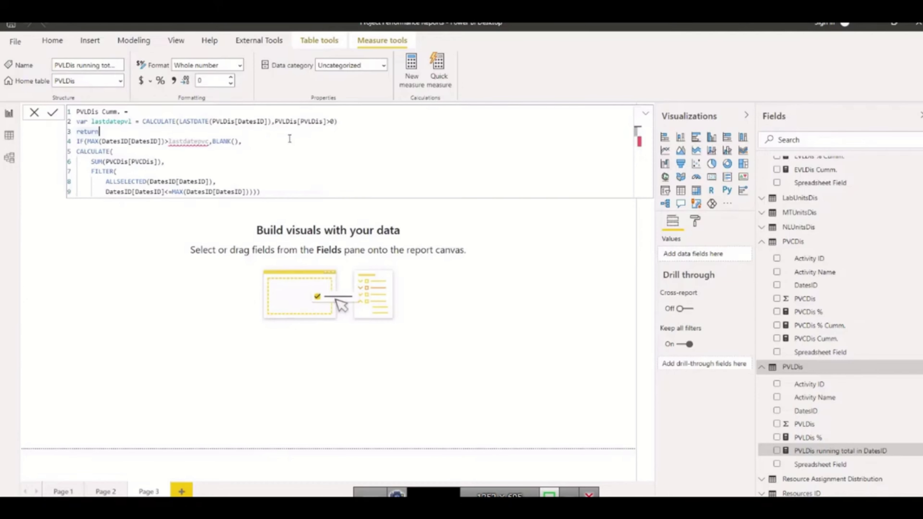
# Update the variable reference in the IF condition to lastdatepvl
pyautogui.click(206, 143)
pyautogui.press('BackSpace')
pyautogui.press('BackSpace')
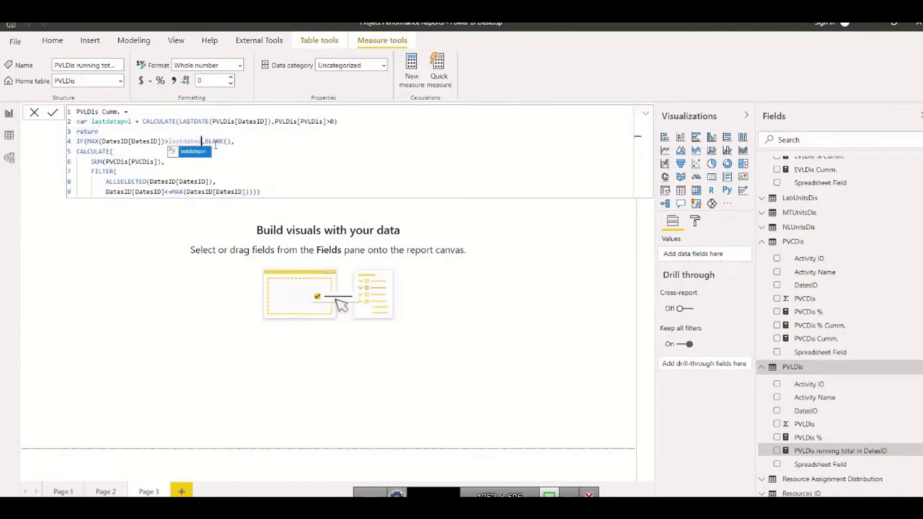
pyautogui.click(194, 151)
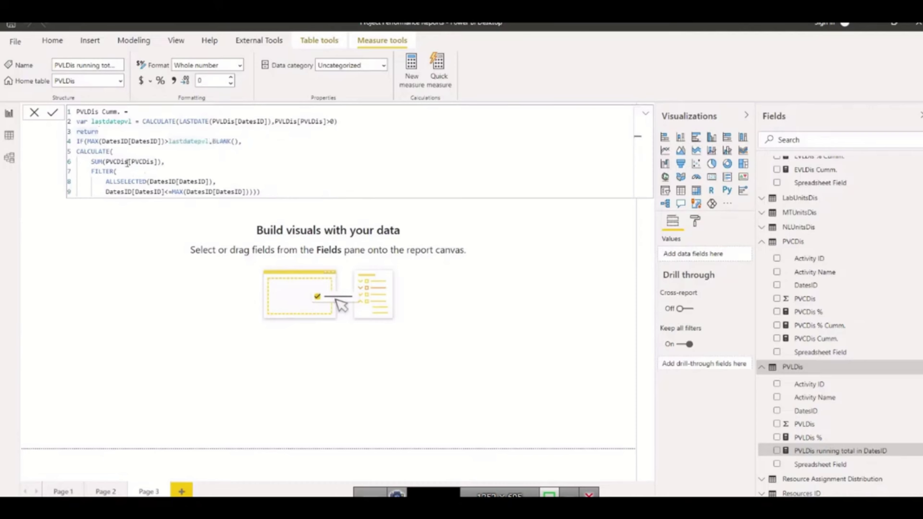
# Change the SUM argument in the PVLDis Cumm. formula to PVLDis[PVLDis] and commit the measure
pyautogui.click(118, 161)
pyautogui.press('BackSpace')
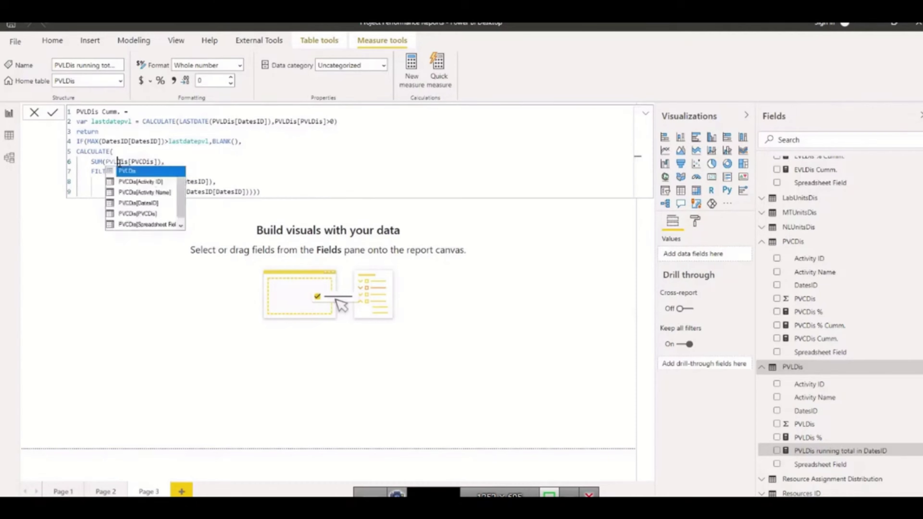
pyautogui.write('L')
pyautogui.press('BackSpace')
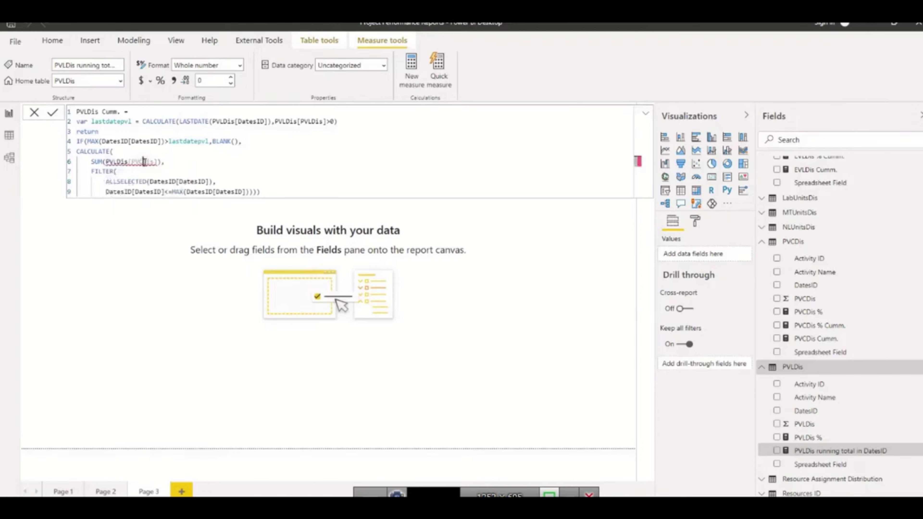
pyautogui.write('L')
pyautogui.click(275, 192)
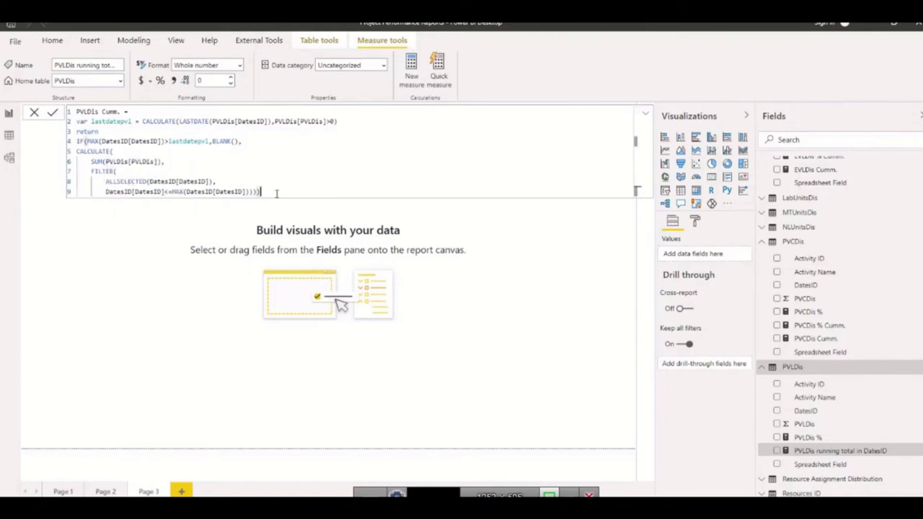
pyautogui.press('Return')
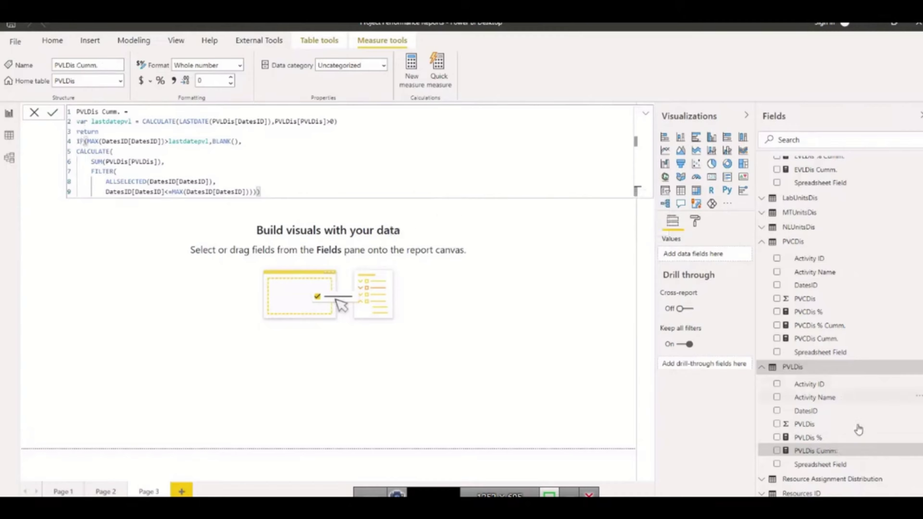
# Create a division quick measure in PVLDis with PVLDis Cumm. as numerator and the sum of Budgeted Labor Units from Activities Fact Table as denominator
pyautogui.rightClick(843, 456)
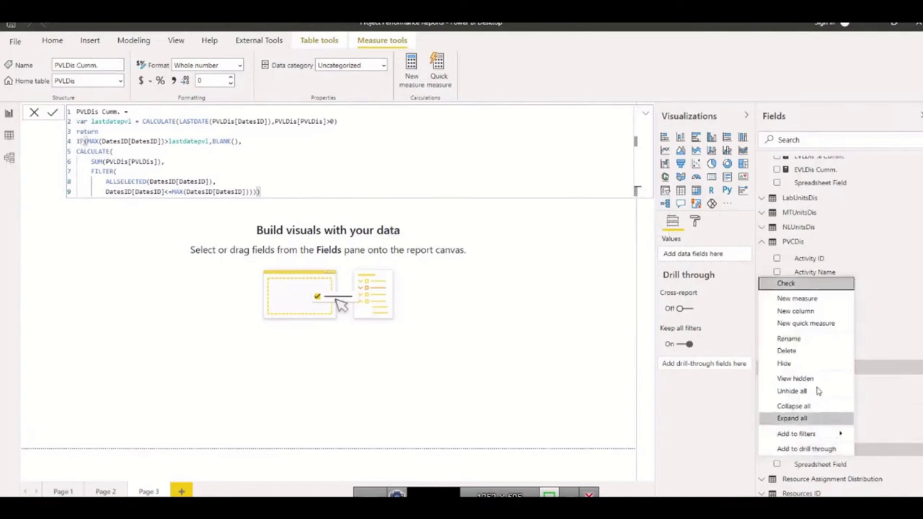
pyautogui.click(795, 324)
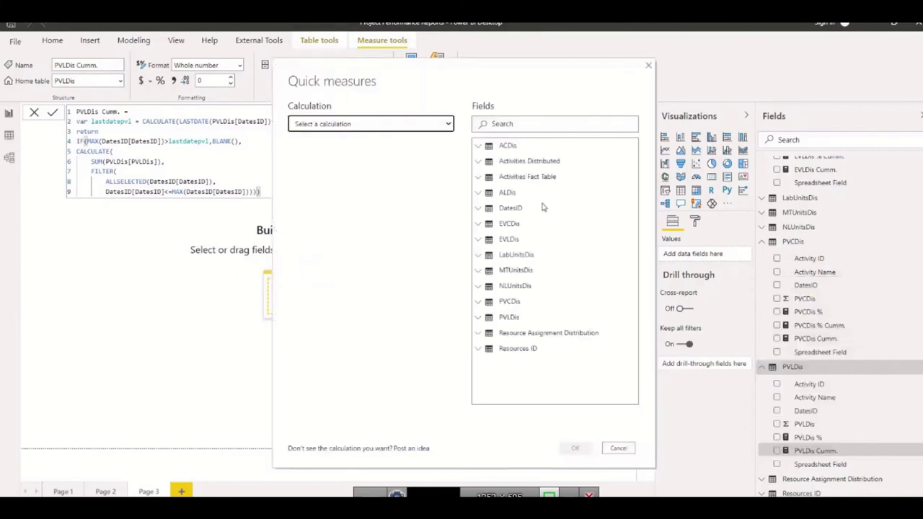
pyautogui.click(430, 127)
pyautogui.scroll(-5, 354, 245)
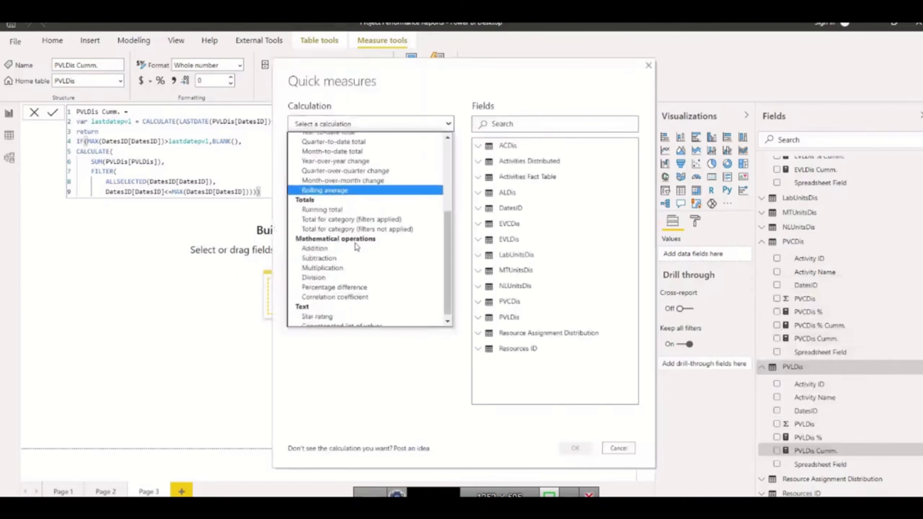
pyautogui.click(323, 244)
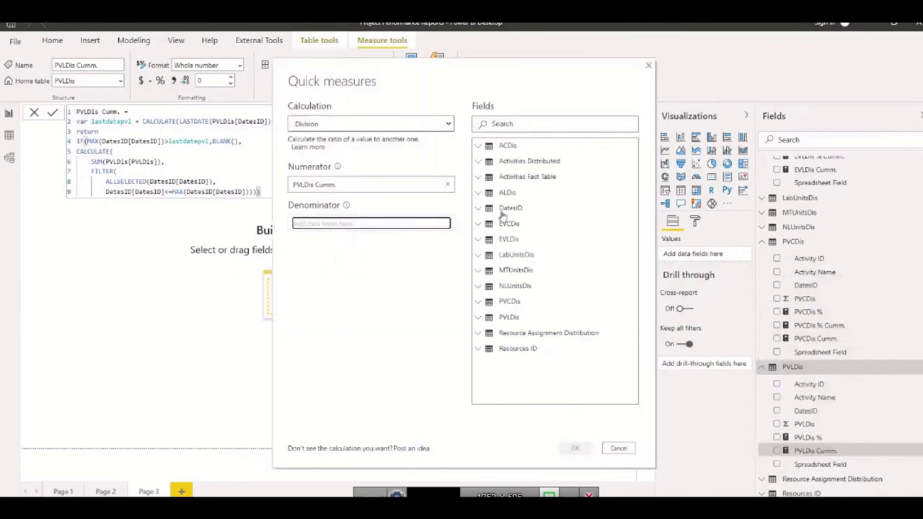
pyautogui.click(478, 177)
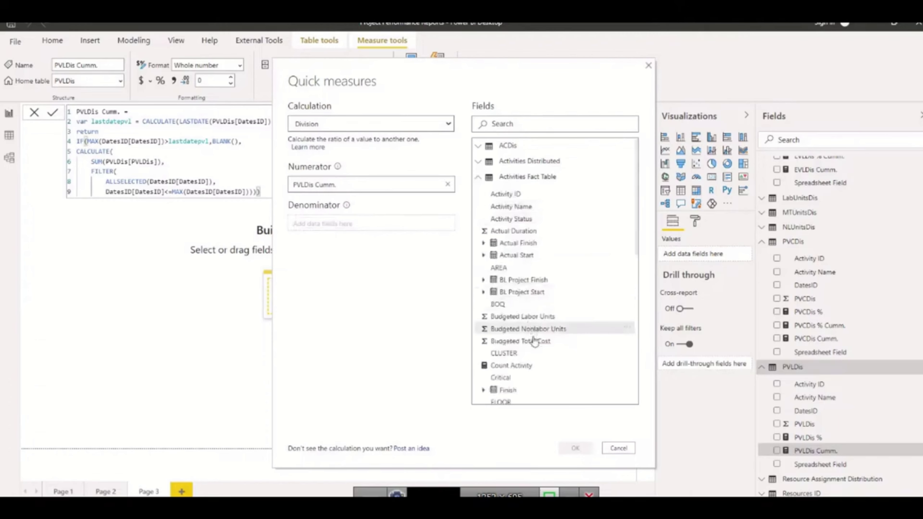
pyautogui.moveTo(535, 320); pyautogui.dragTo(327, 222)
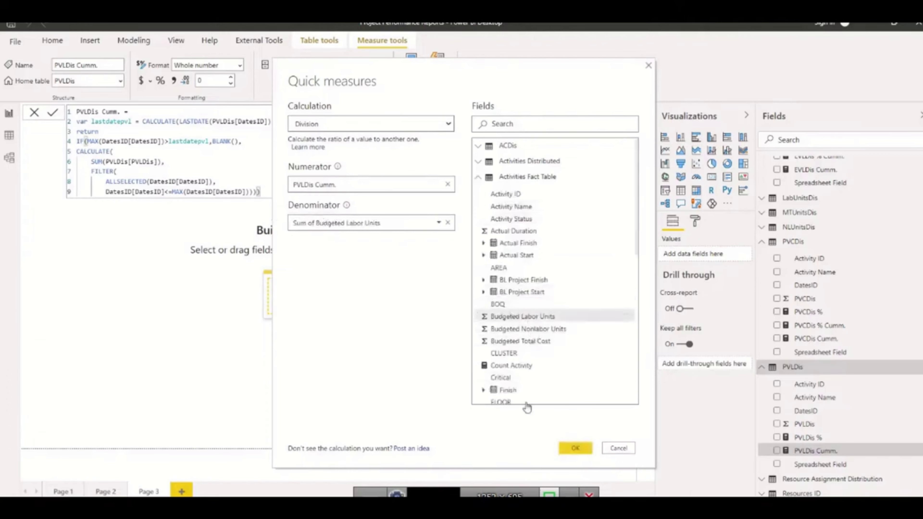
pyautogui.click(574, 449)
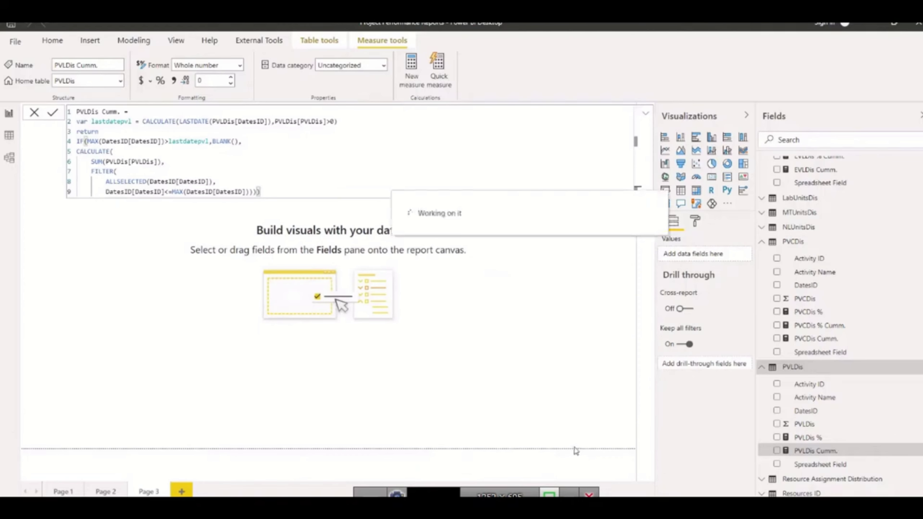
# Rename the new PVLDis division measure as PVLDis % Cumm
pyautogui.doubleClick(847, 454)
pyautogui.click(834, 466)
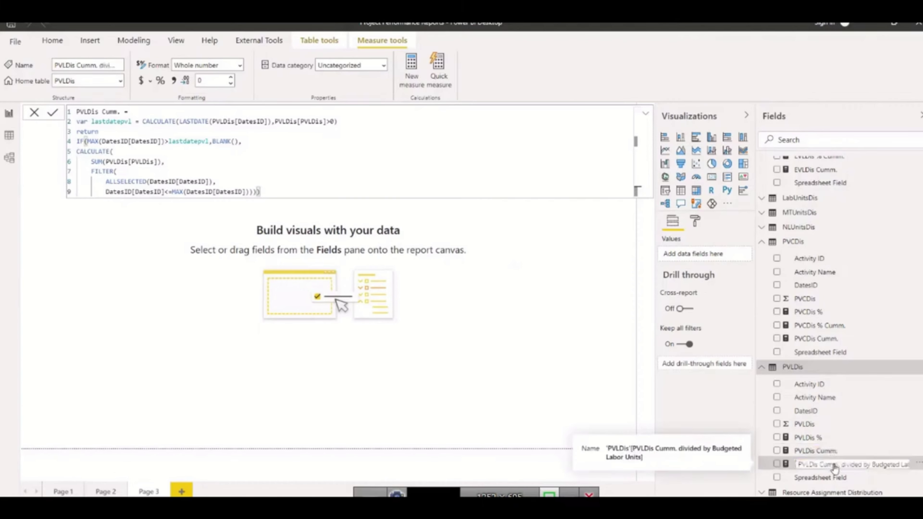
pyautogui.doubleClick(816, 465)
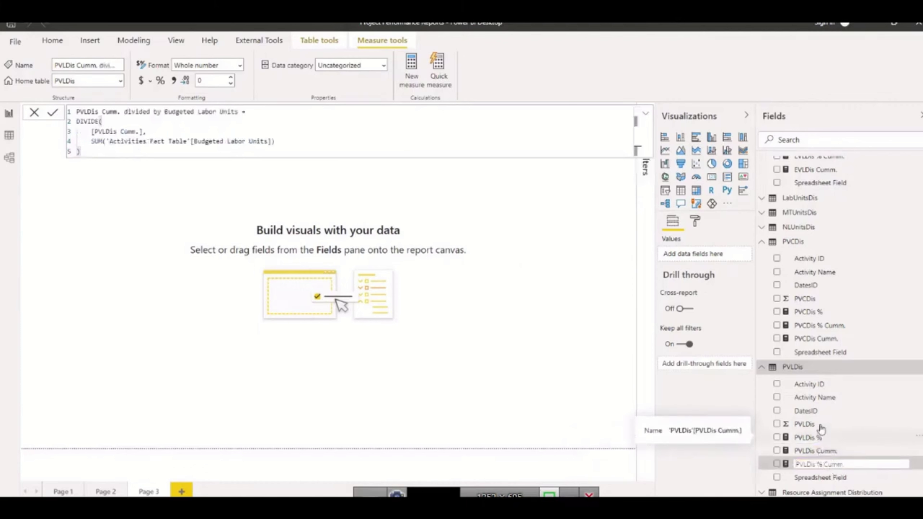
pyautogui.press('Return')
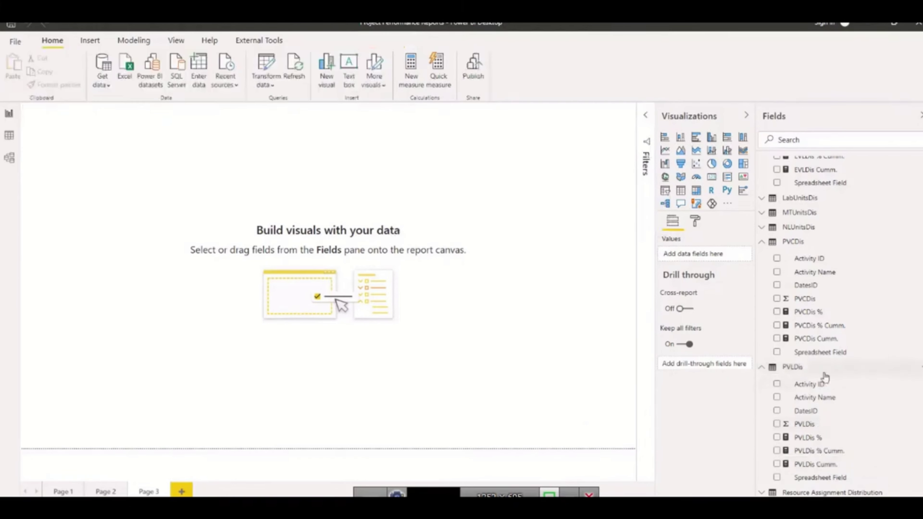
# Create a division quick measure in the EVCDis table with the sum of EVCDis as numerator and the sum of PVCDis as denominator
pyautogui.scroll(2, 824, 377)
pyautogui.scroll(6, 825, 374)
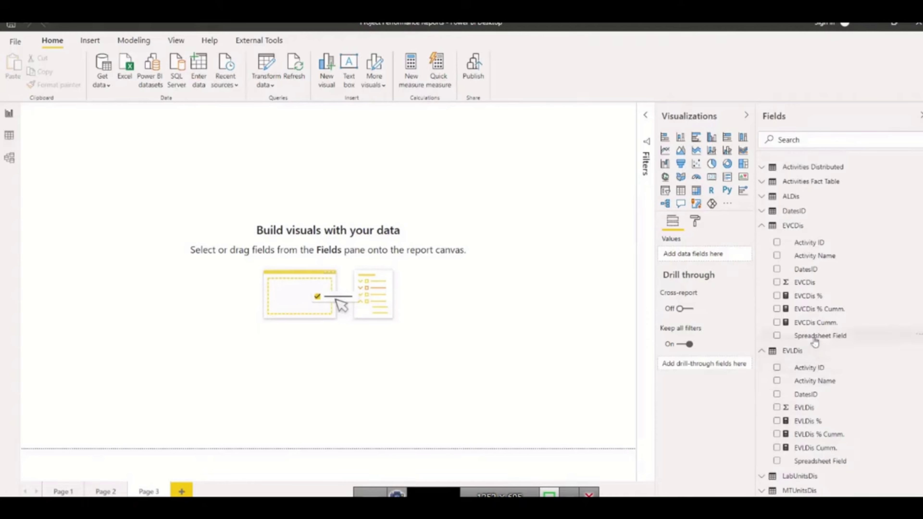
pyautogui.scroll(2, 806, 324)
pyautogui.scroll(2, 805, 322)
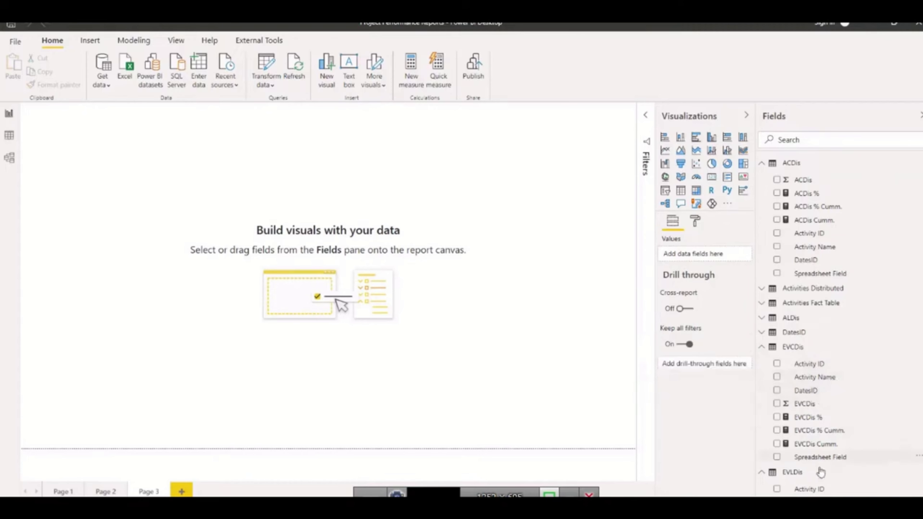
pyautogui.rightClick(803, 408)
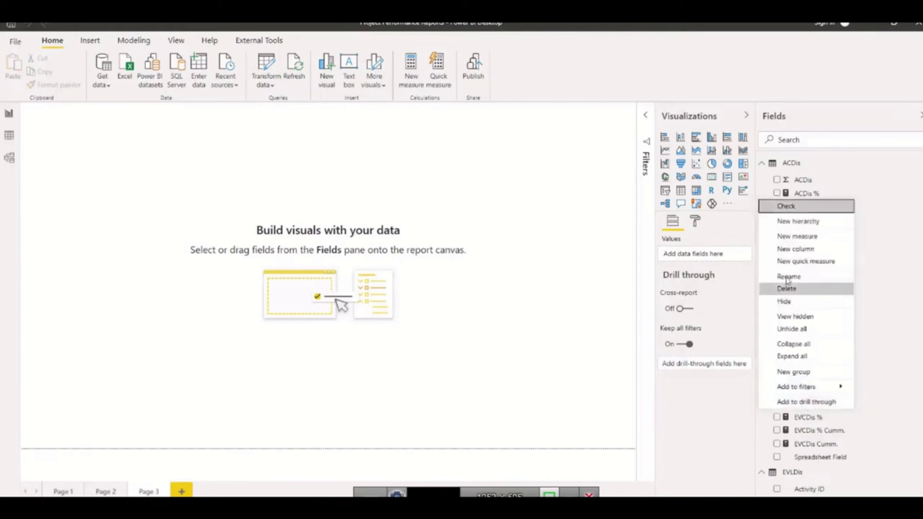
pyautogui.click(794, 269)
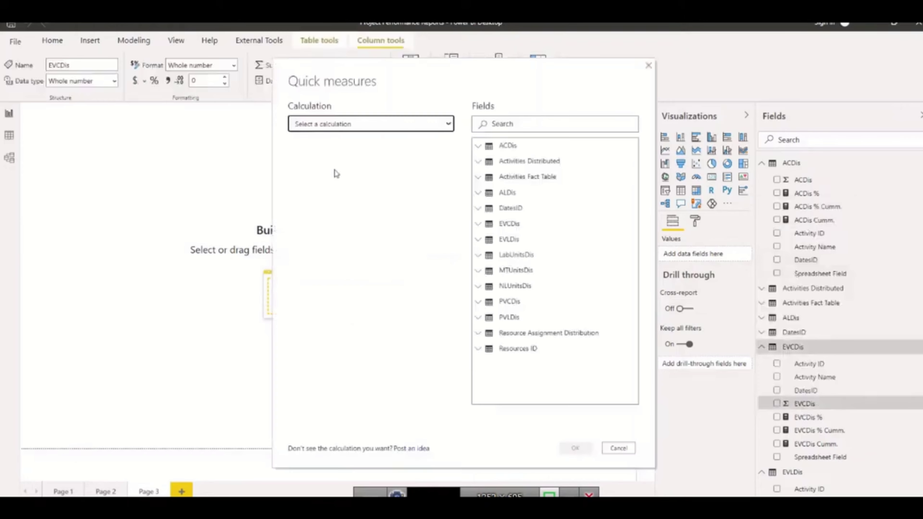
pyautogui.click(348, 127)
pyautogui.scroll(-5, 339, 171)
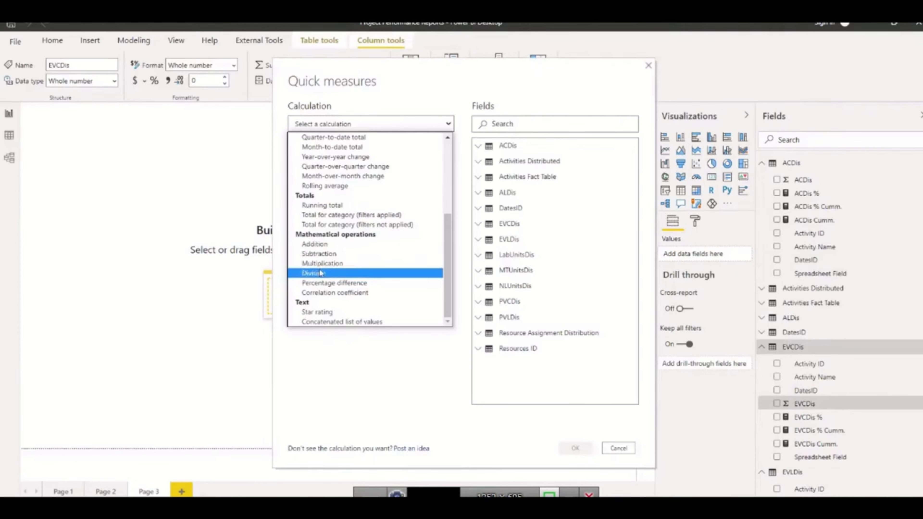
pyautogui.click(315, 273)
pyautogui.click(332, 223)
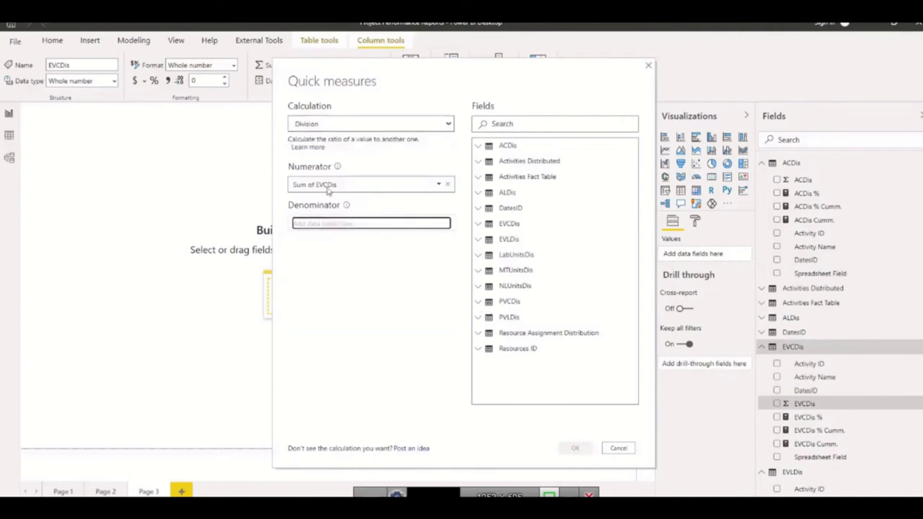
pyautogui.click(478, 301)
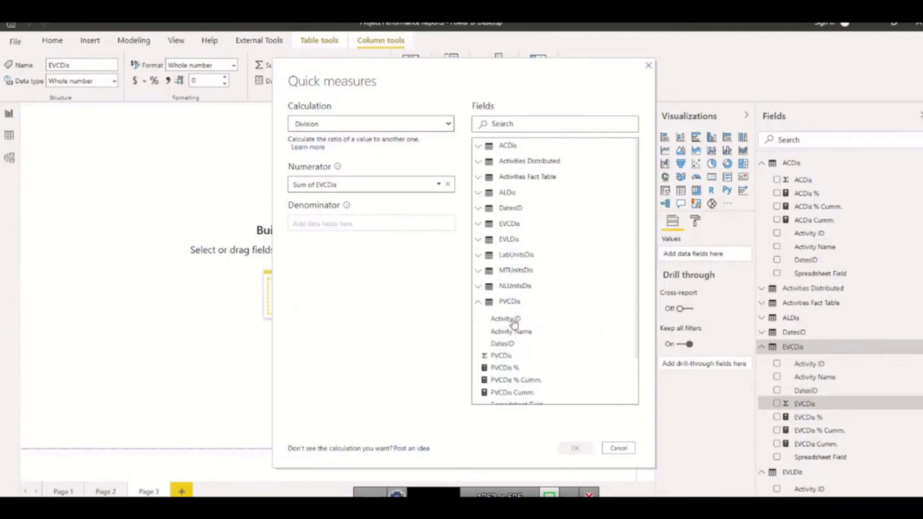
pyautogui.scroll(-3, 523, 361)
pyautogui.moveTo(504, 301); pyautogui.dragTo(338, 223)
pyautogui.click(574, 448)
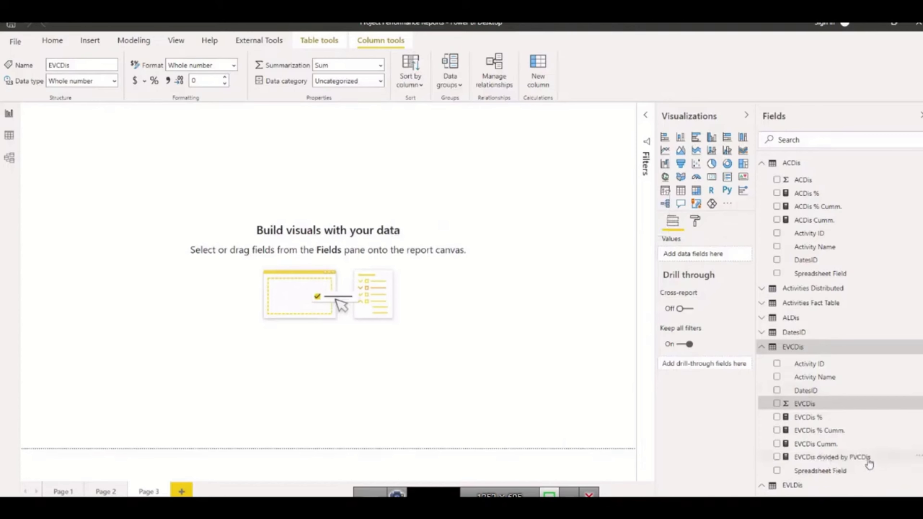
# Rename the new EVCDis division measure as SPI C
pyautogui.doubleClick(867, 459)
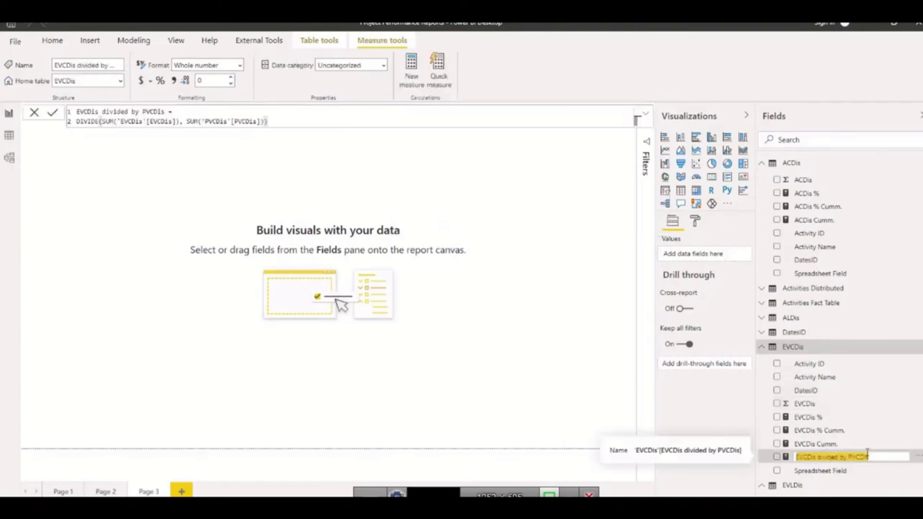
pyautogui.write('SP')
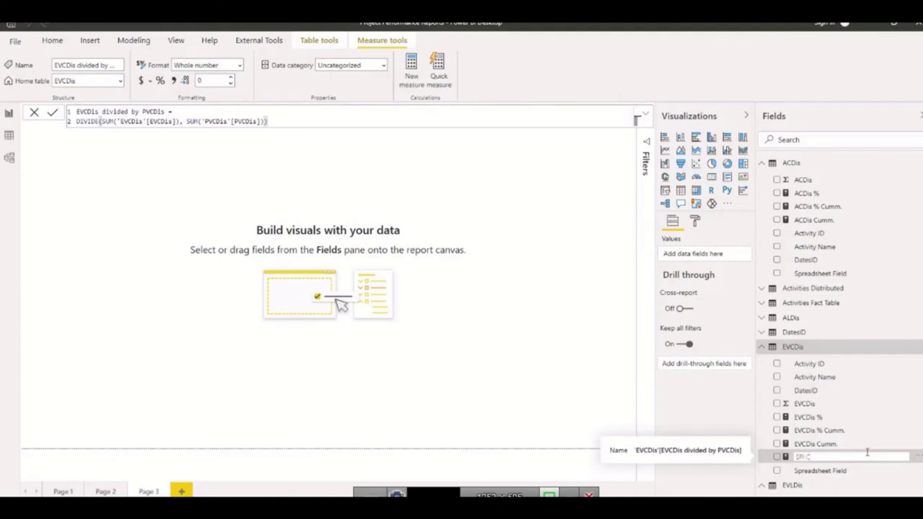
pyautogui.write('I C')
pyautogui.press('Return')
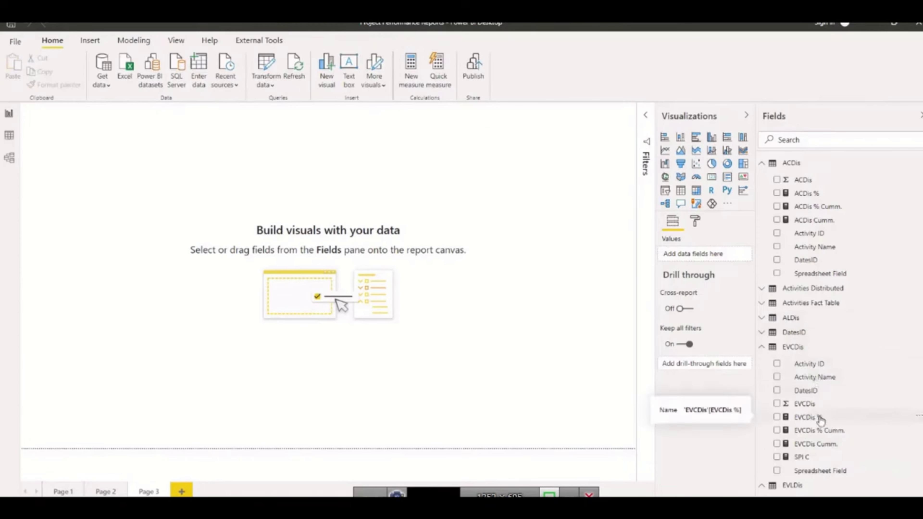
# Create a subtraction quick measure in the EVCDis table that takes the sum of PVCDis away from the sum of EVCDis
pyautogui.scroll(-1, 818, 420)
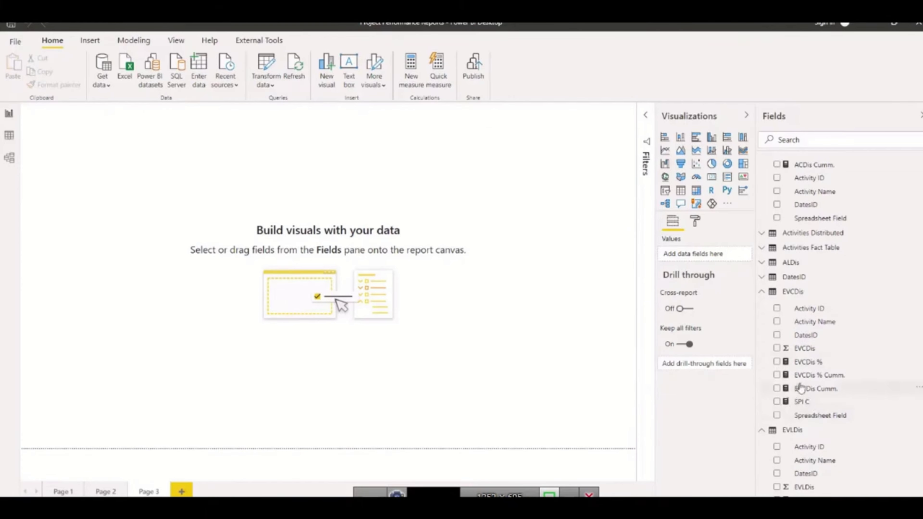
pyautogui.rightClick(802, 352)
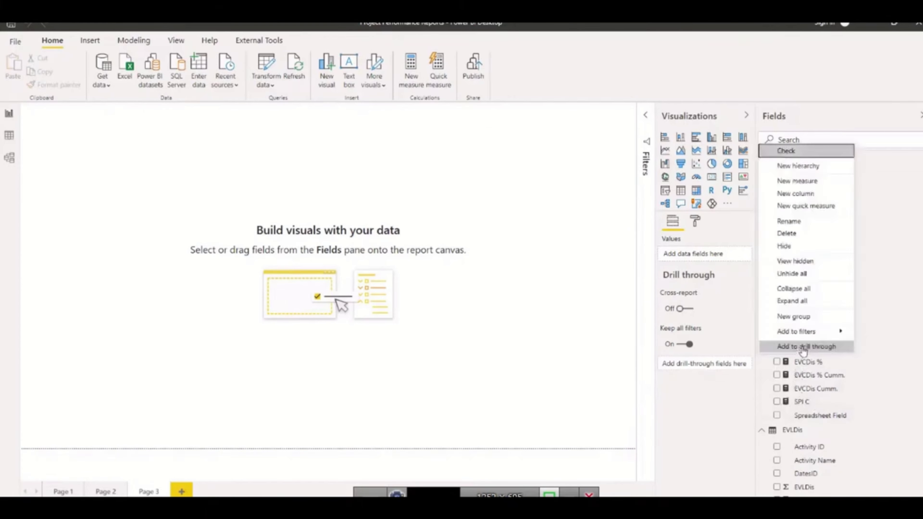
pyautogui.click(798, 209)
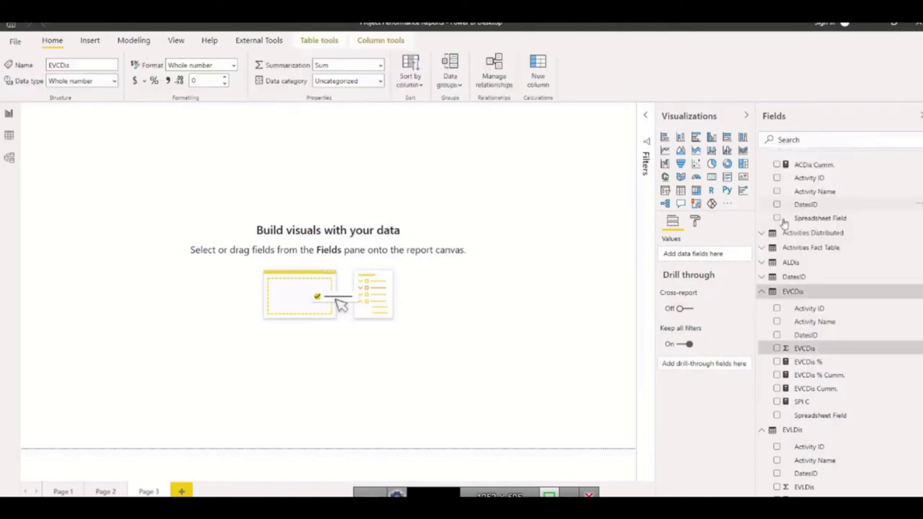
pyautogui.click(442, 124)
pyautogui.scroll(-8, 413, 163)
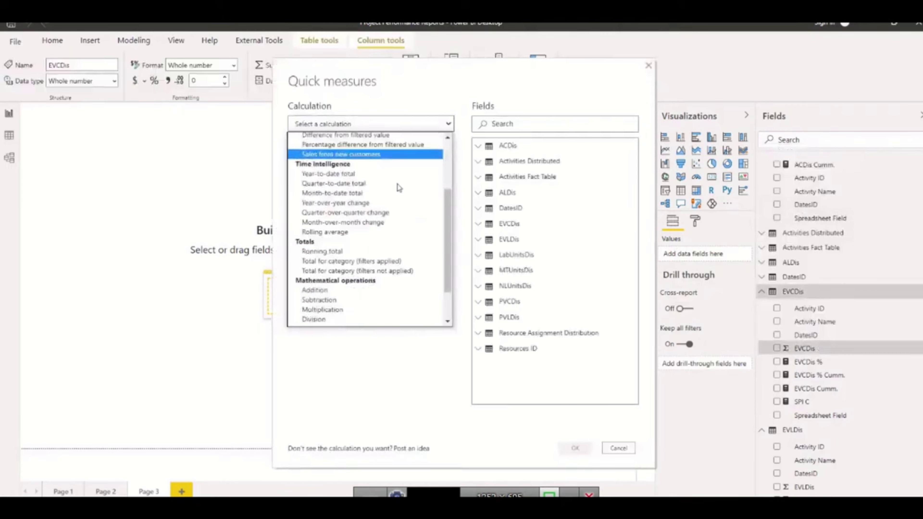
pyautogui.click(334, 260)
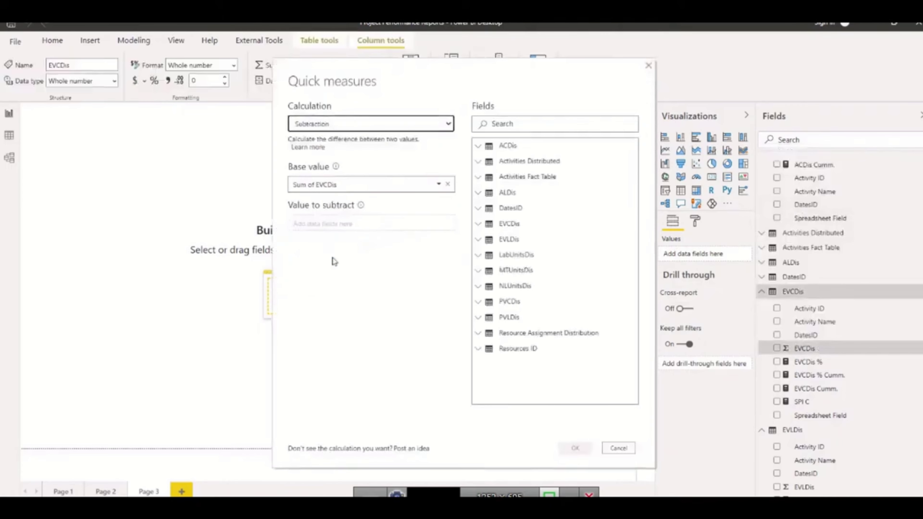
pyautogui.click(325, 223)
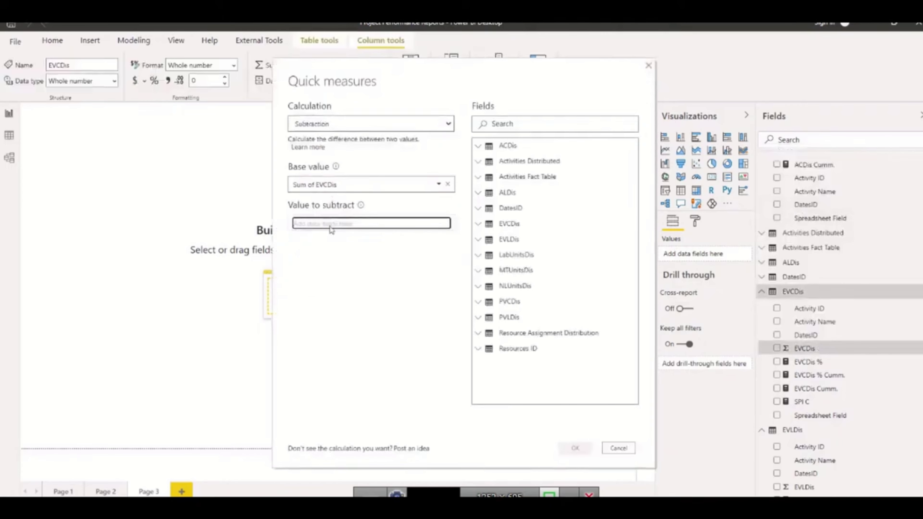
pyautogui.click(478, 303)
pyautogui.moveTo(507, 355); pyautogui.dragTo(312, 223)
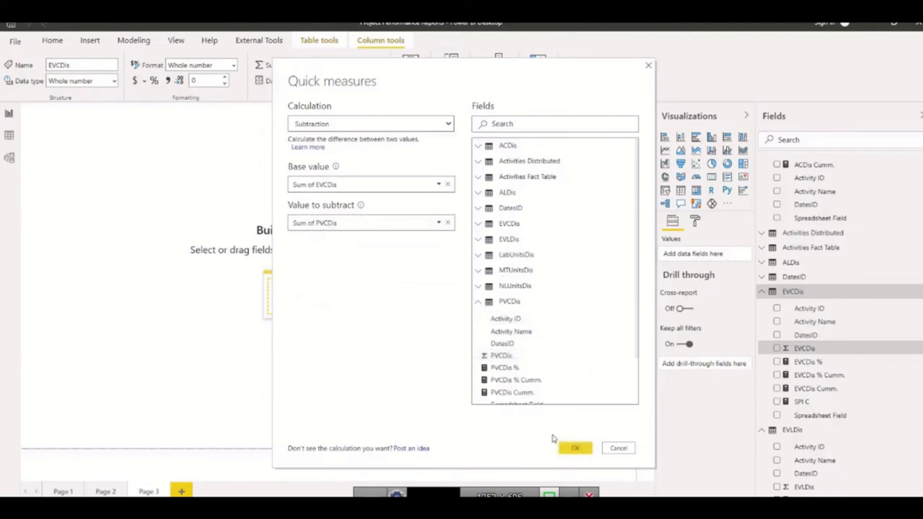
pyautogui.click(574, 448)
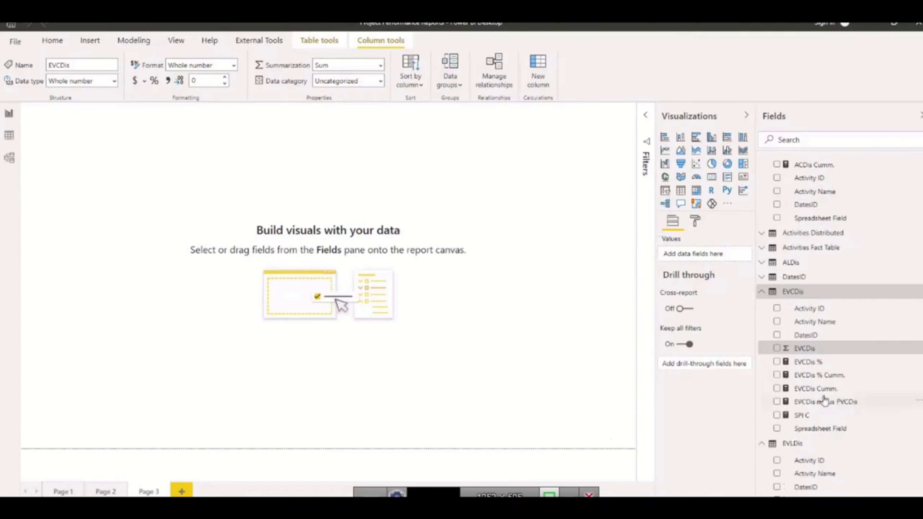
# Rename the new EVCDis minus PVCDis measure as SV C
pyautogui.doubleClick(866, 407)
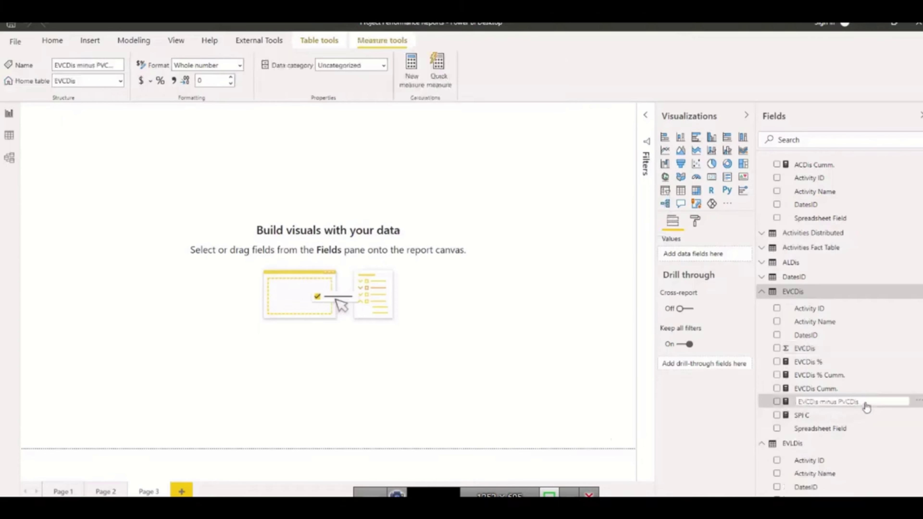
pyautogui.write('S')
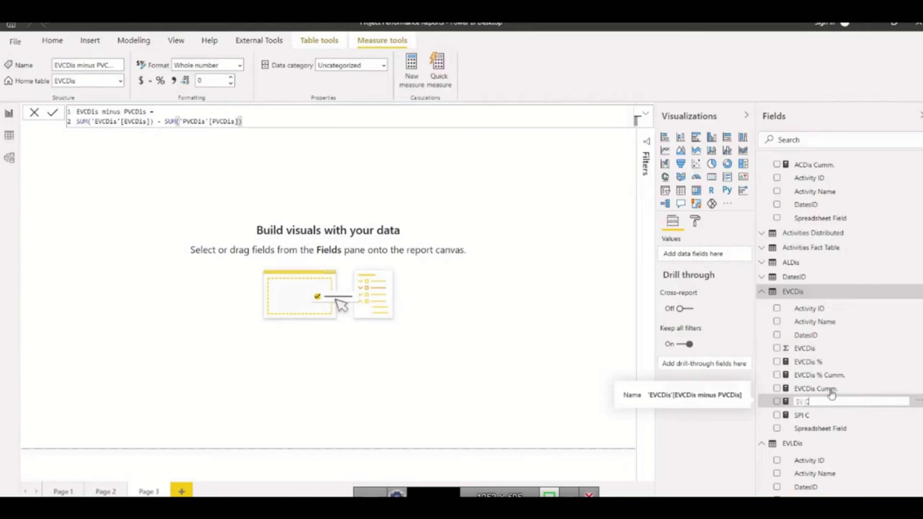
pyautogui.write('V C')
pyautogui.press('Return')
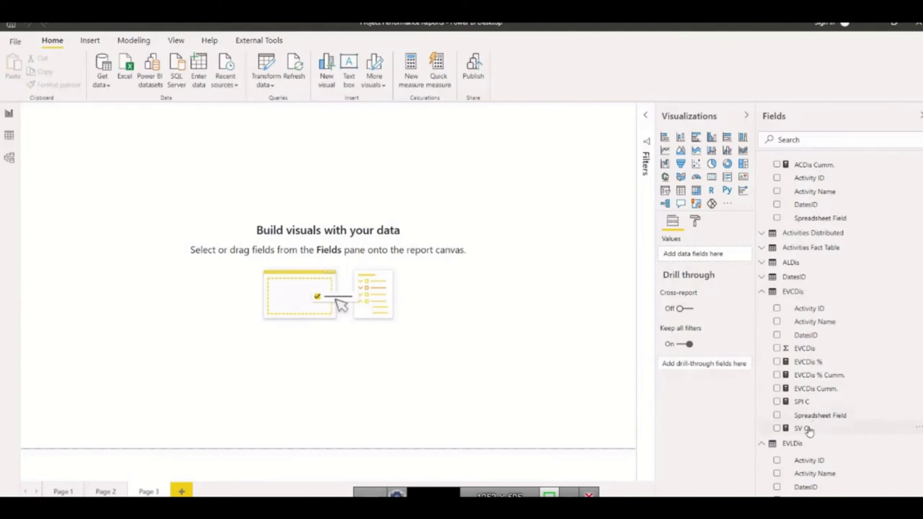
pyautogui.click(808, 431)
pyautogui.rightClick(809, 431)
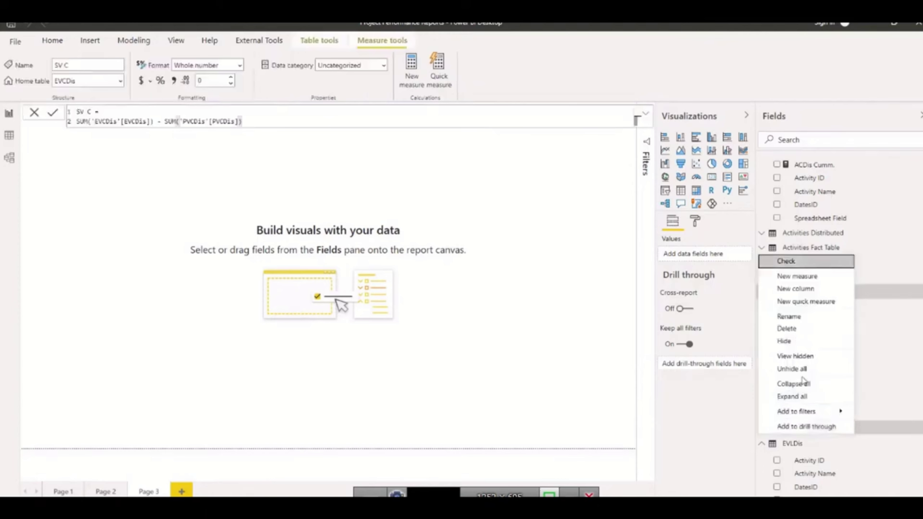
pyautogui.click(843, 115)
pyautogui.click(842, 115)
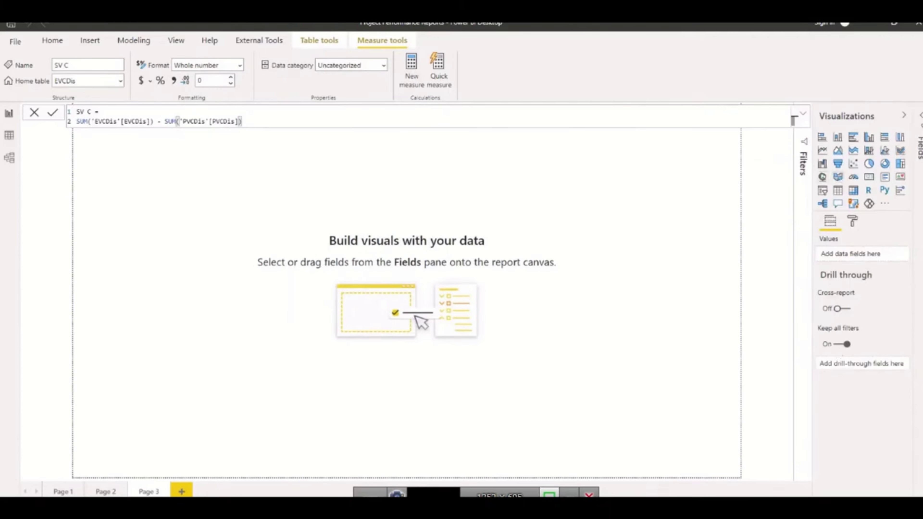
pyautogui.click(919, 148)
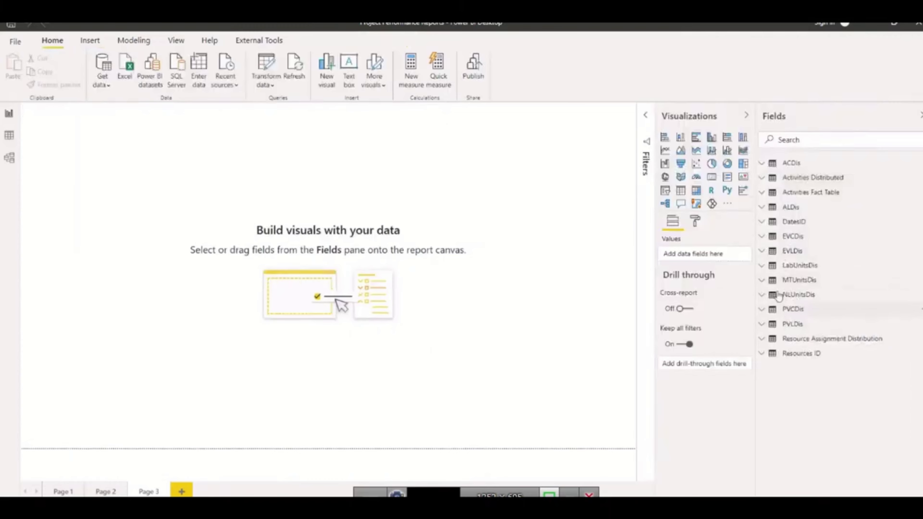
# Create a division quick measure in the EVCDis table with SV C as numerator and the sum of Budgeted Total Cost as denominator
pyautogui.click(761, 237)
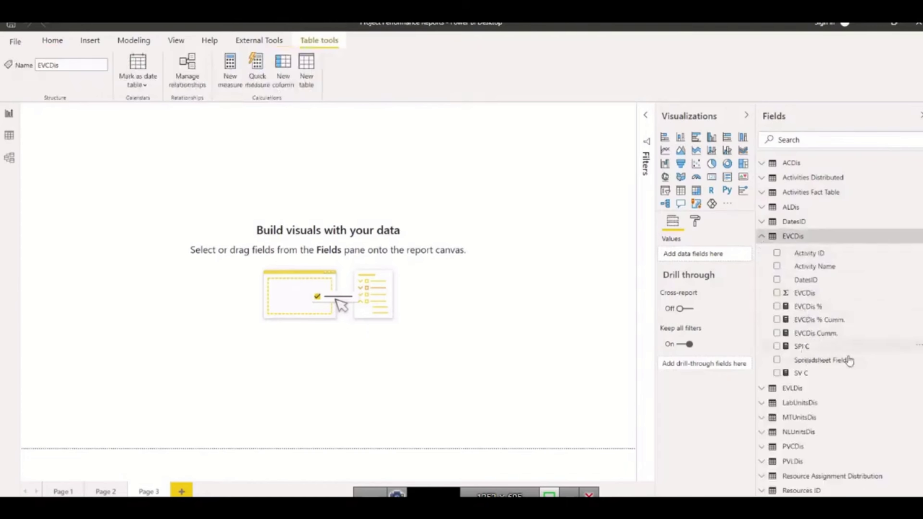
pyautogui.rightClick(801, 375)
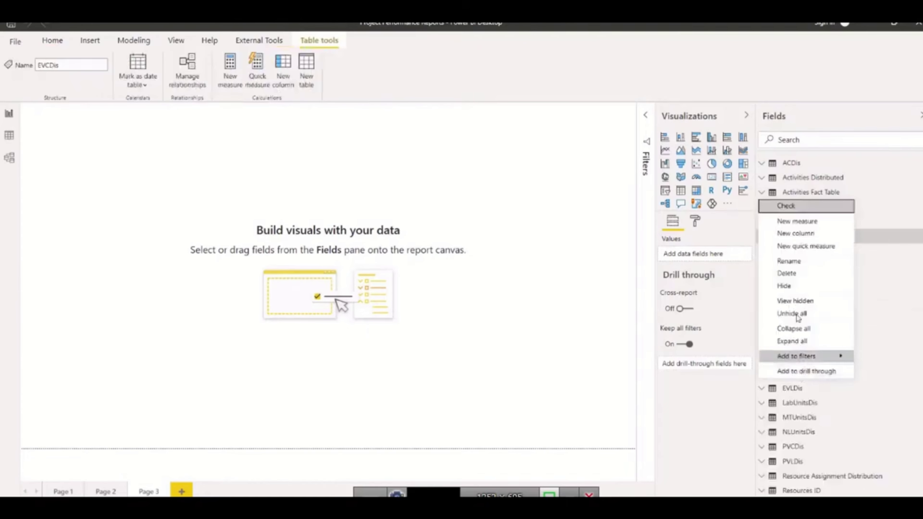
pyautogui.click(797, 247)
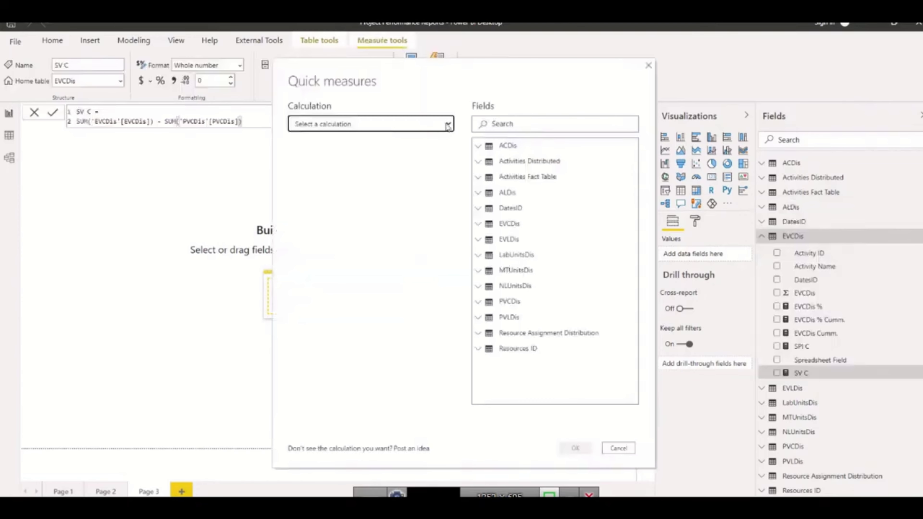
pyautogui.click(448, 125)
pyautogui.scroll(-5, 362, 241)
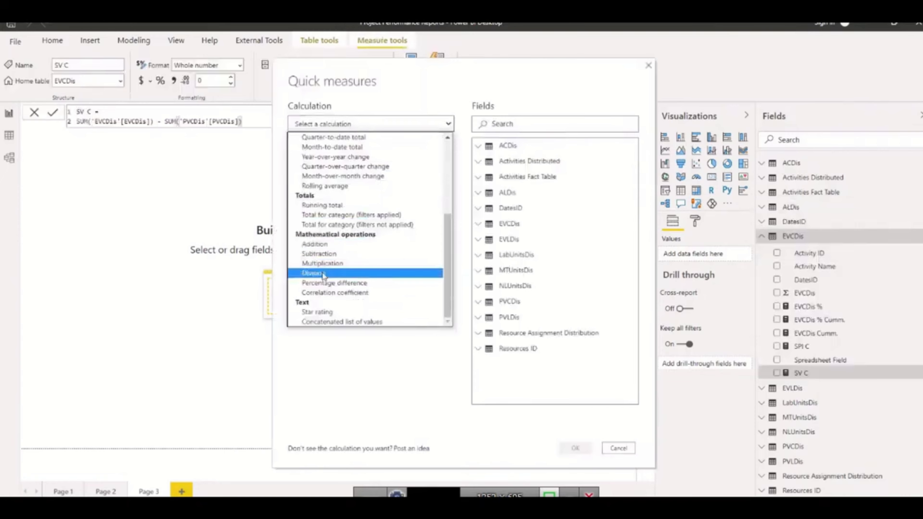
pyautogui.click(324, 275)
pyautogui.click(380, 229)
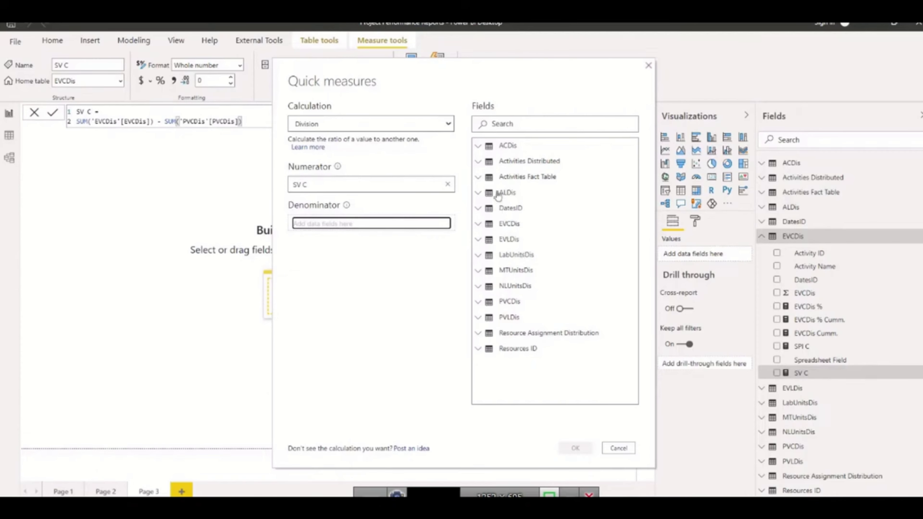
pyautogui.click(479, 178)
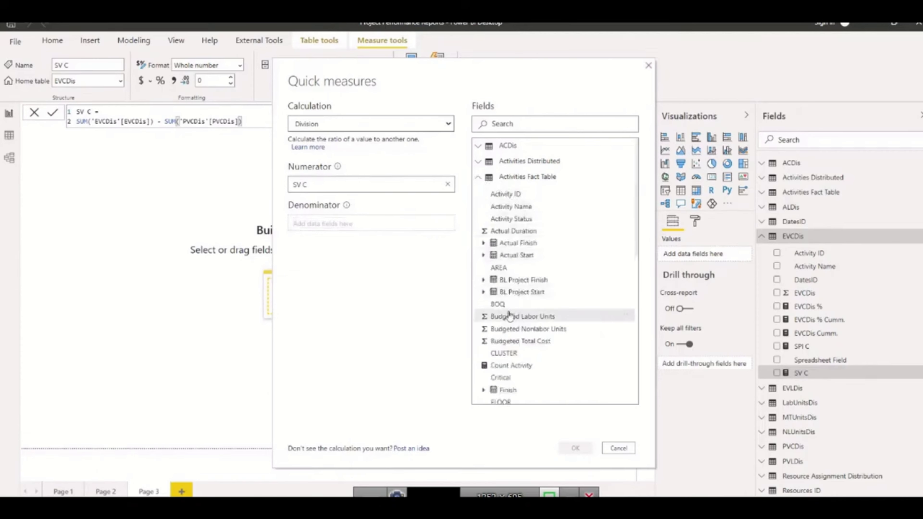
pyautogui.moveTo(539, 342); pyautogui.dragTo(327, 223)
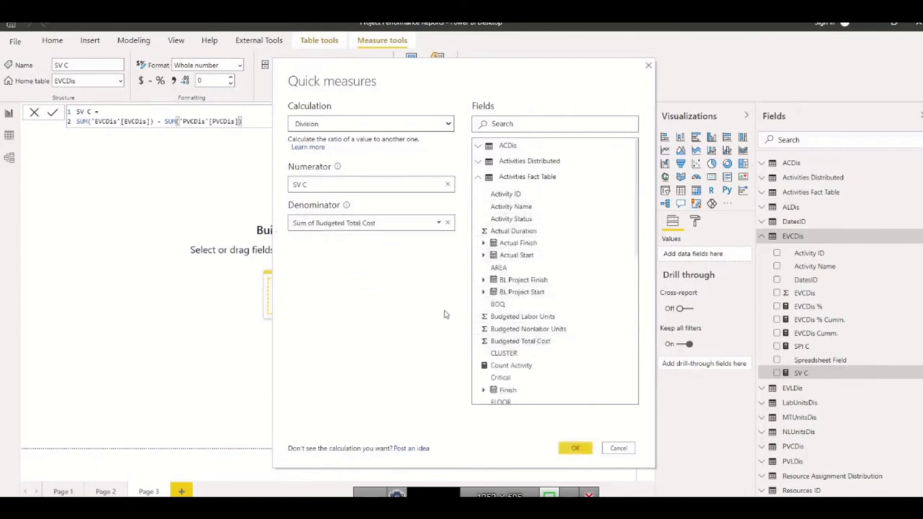
pyautogui.click(564, 448)
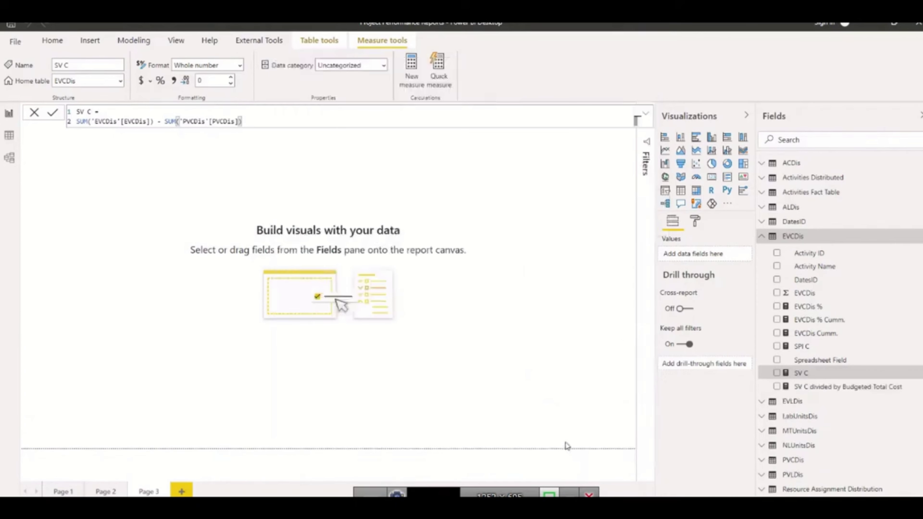
pyautogui.click(567, 450)
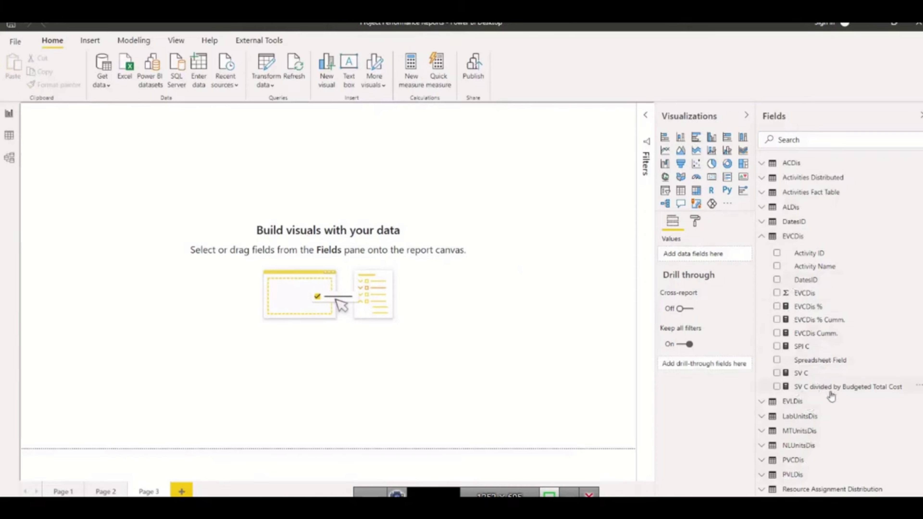
# Rename the new SV C division measure as SV % C
pyautogui.click(814, 375)
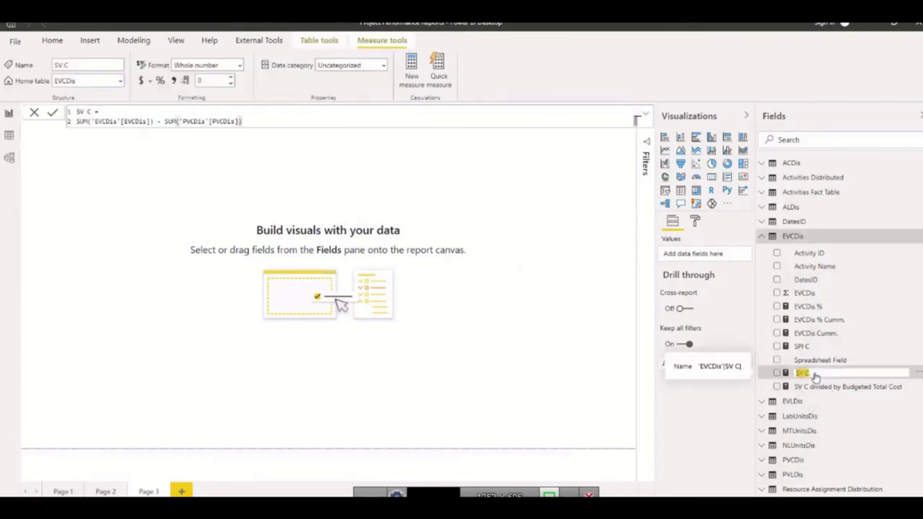
pyautogui.click(835, 389)
pyautogui.write('SV C')
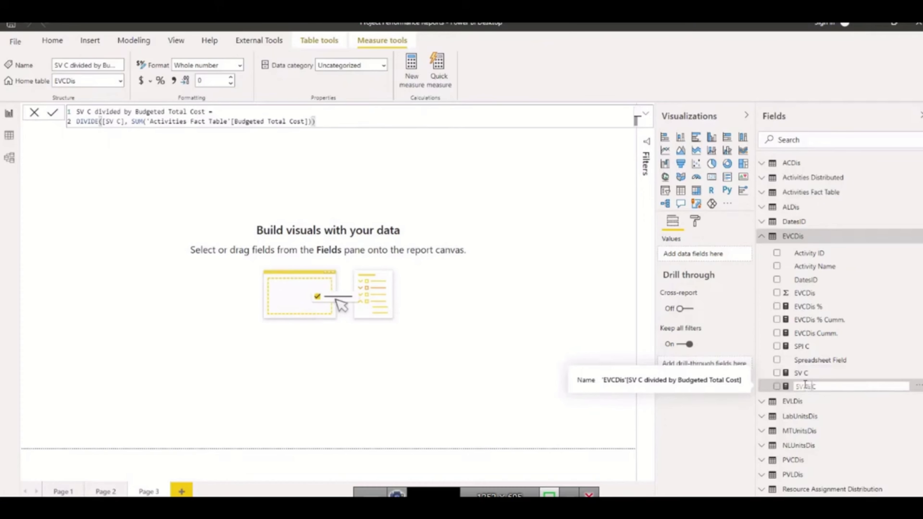
pyautogui.click(809, 361)
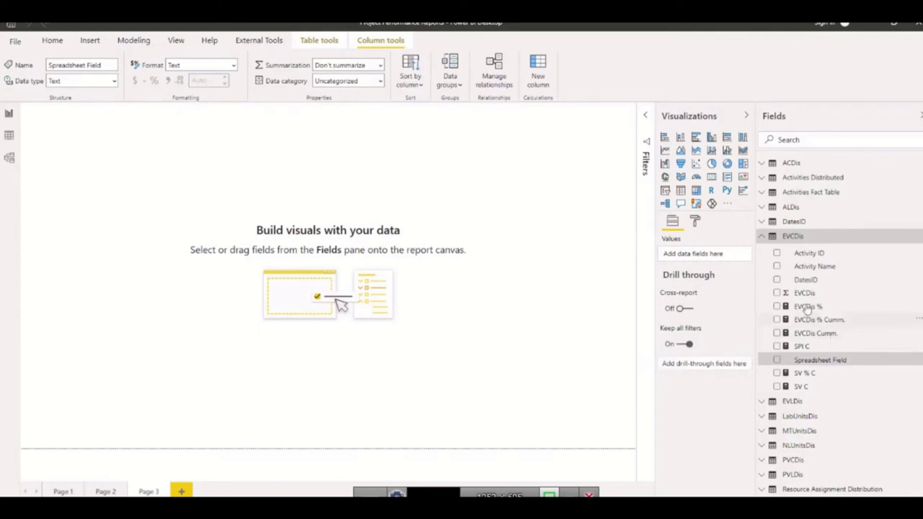
# Create a subtraction quick measure in the EVCDis table that takes the sum of ACDis away from the sum of EVCDis
pyautogui.rightClick(801, 295)
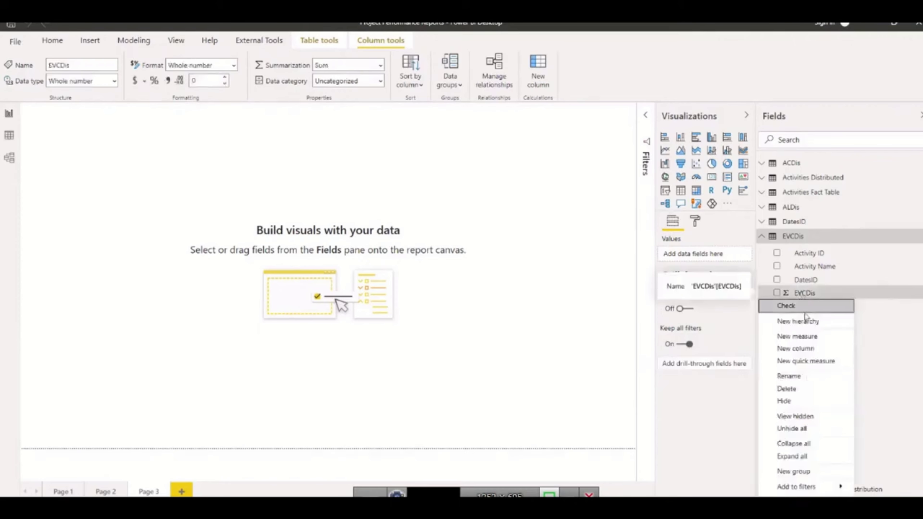
pyautogui.click(804, 361)
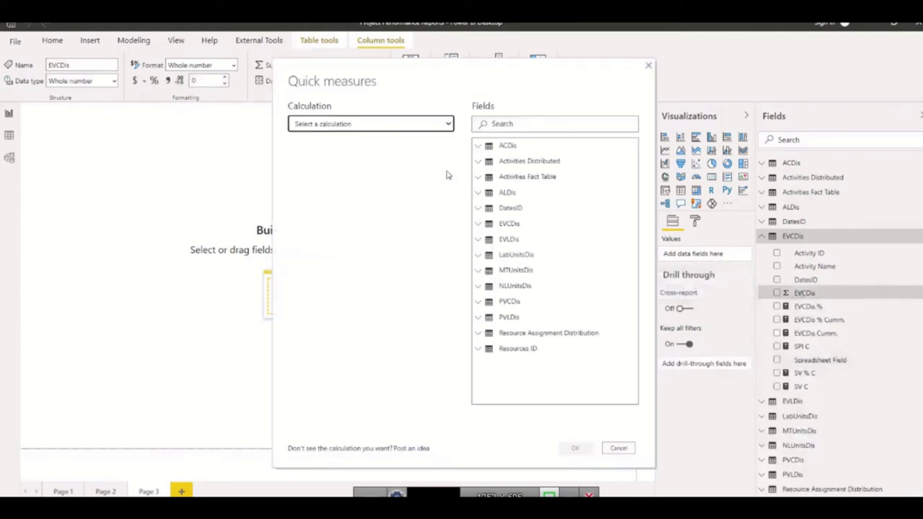
pyautogui.click(404, 124)
pyautogui.scroll(-3, 330, 232)
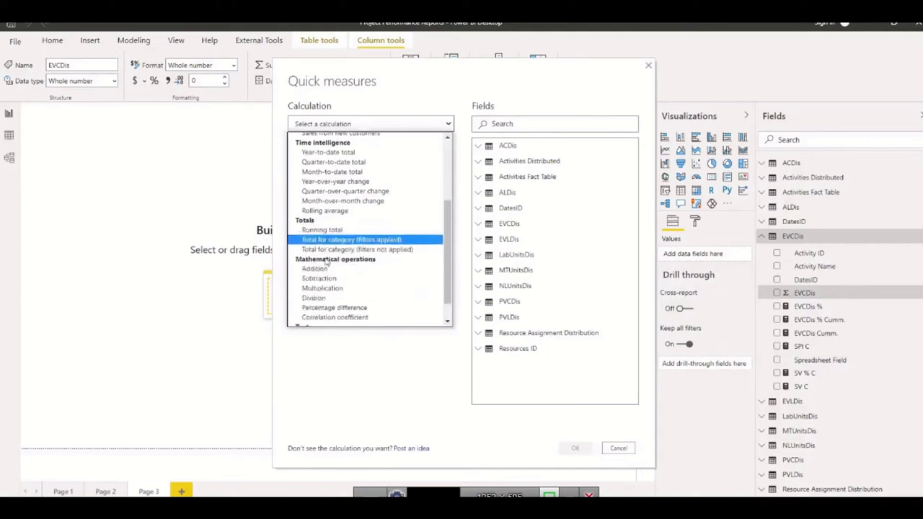
pyautogui.click(315, 278)
pyautogui.click(321, 225)
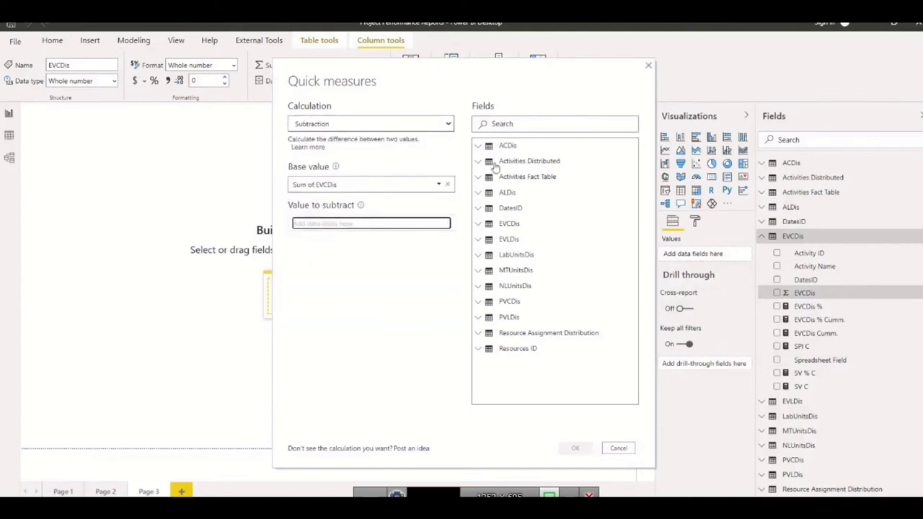
pyautogui.click(487, 146)
pyautogui.moveTo(498, 162); pyautogui.dragTo(340, 225)
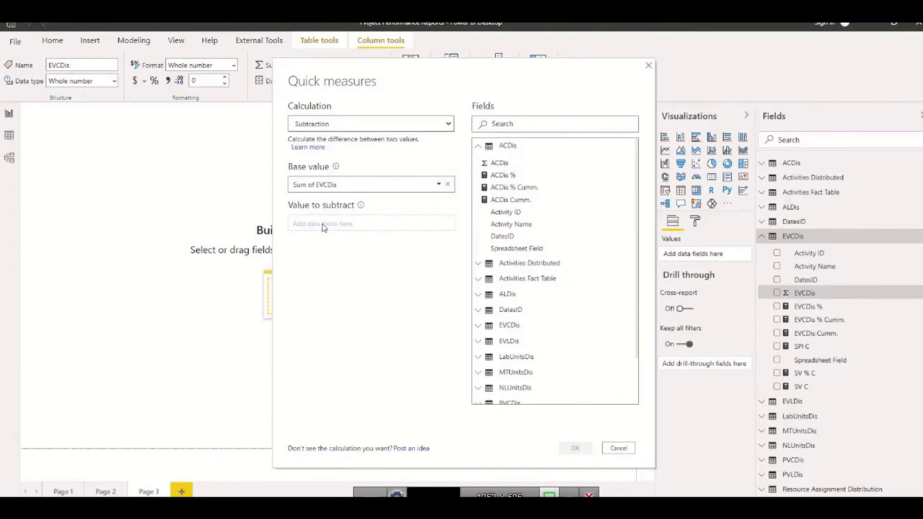
pyautogui.click(570, 450)
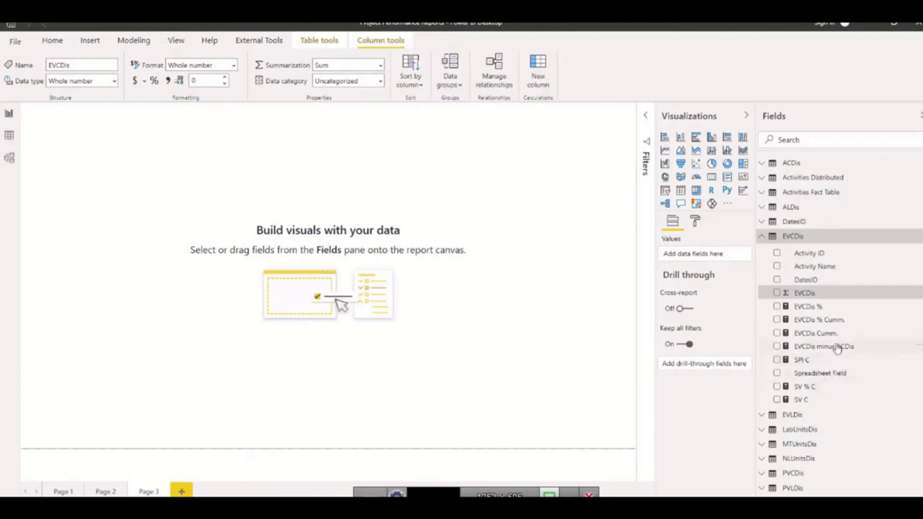
# Rename the new EVCDis minus ACDis measure as CV C
pyautogui.click(861, 347)
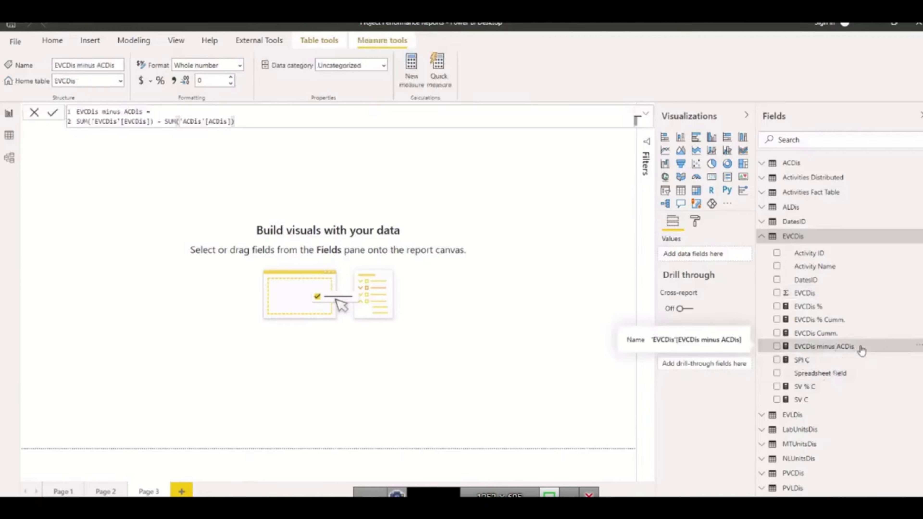
pyautogui.doubleClick(861, 347)
pyautogui.write('CV C')
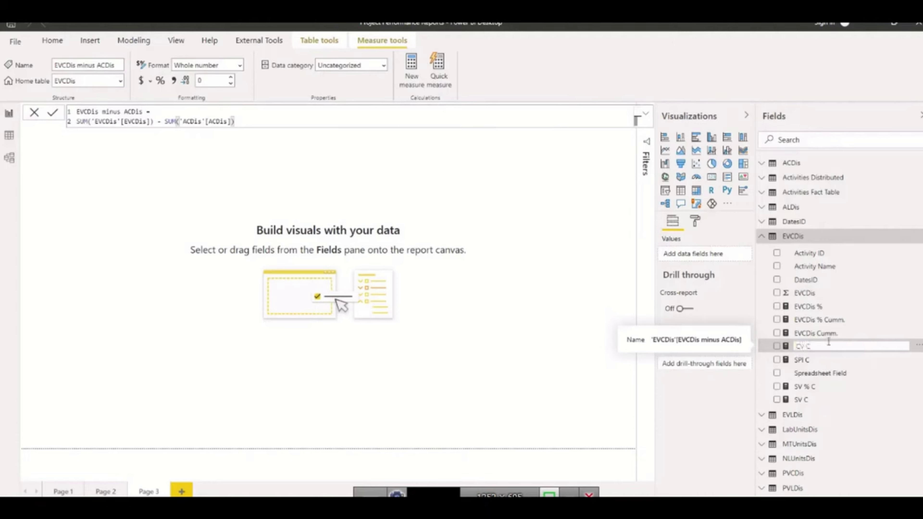
pyautogui.press('Return')
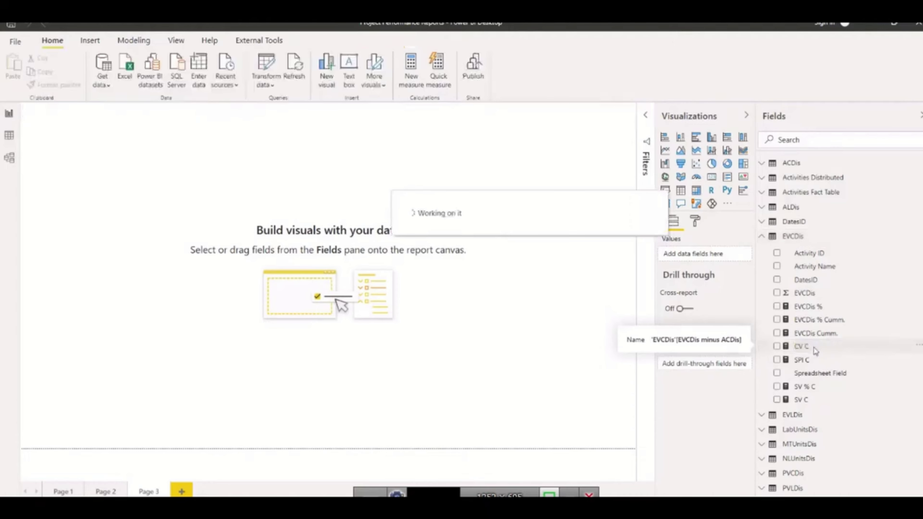
# Create a division quick measure in the EVCDis table with CV C as numerator and the sum of Budgeted Total Cost as denominator
pyautogui.rightClick(812, 349)
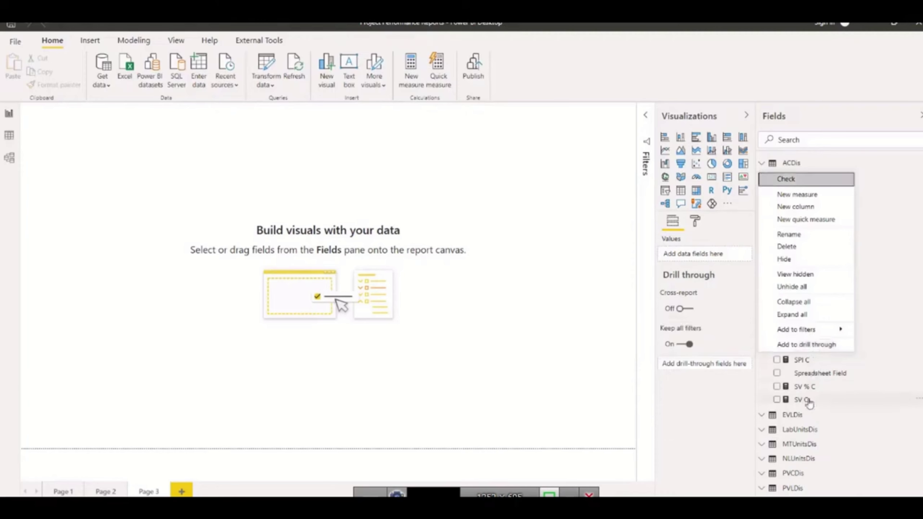
pyautogui.click(873, 307)
pyautogui.click(807, 280)
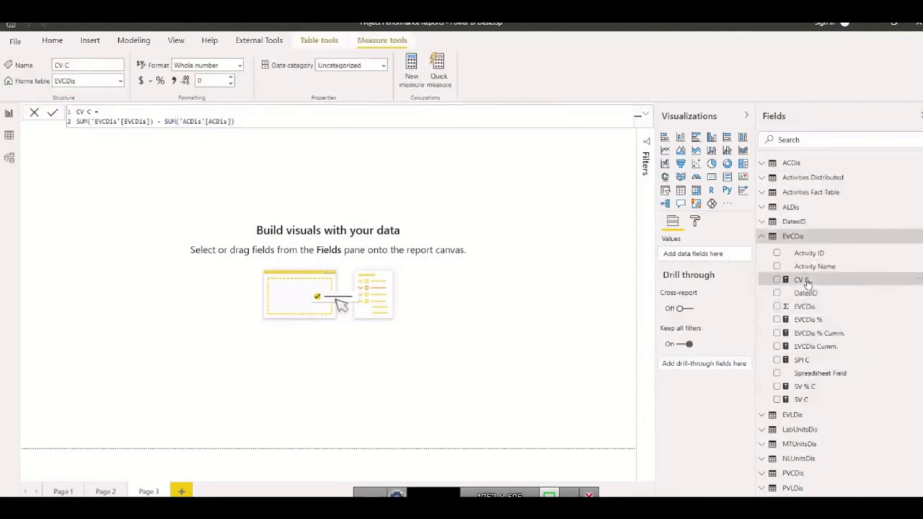
pyautogui.rightClick(807, 282)
pyautogui.press('Escape')
pyautogui.click(440, 125)
pyautogui.scroll(-4, 396, 218)
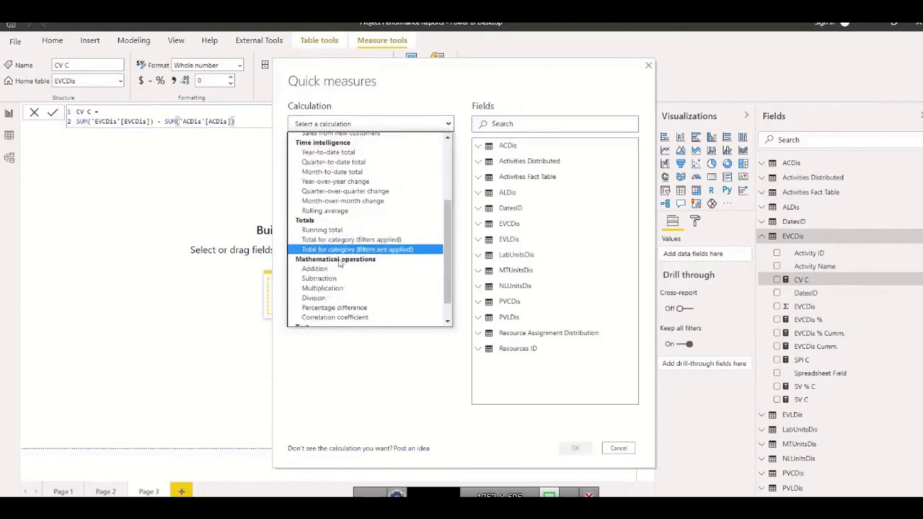
pyautogui.click(322, 288)
pyautogui.click(362, 124)
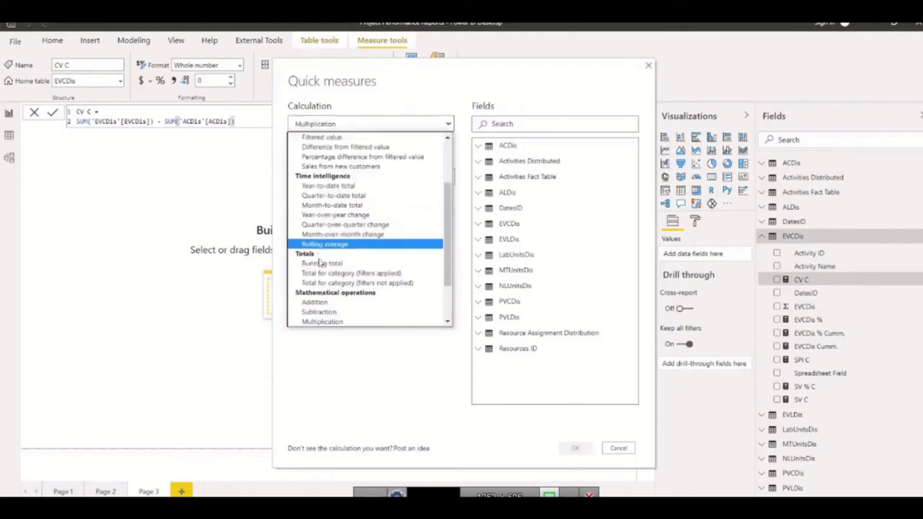
pyautogui.scroll(-2, 322, 261)
pyautogui.click(321, 273)
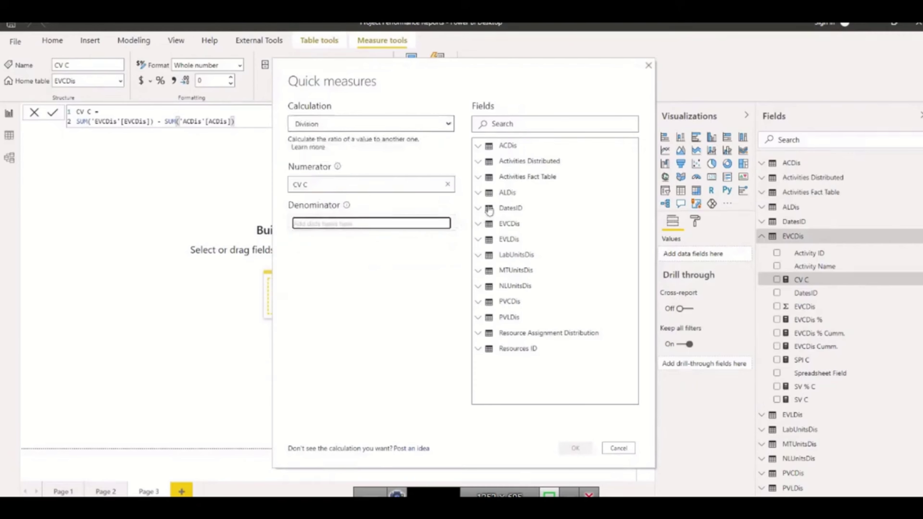
pyautogui.click(478, 177)
pyautogui.scroll(-3, 543, 277)
pyautogui.scroll(-2, 543, 277)
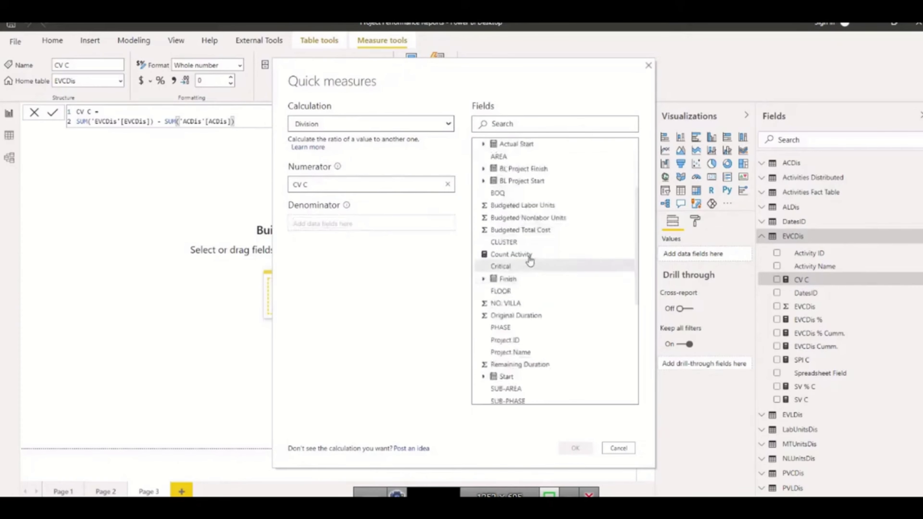
pyautogui.moveTo(533, 230); pyautogui.dragTo(328, 223)
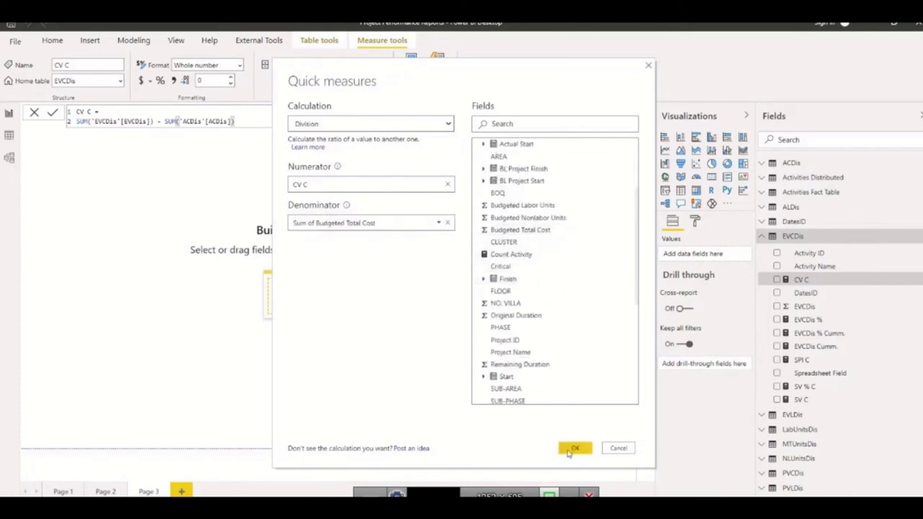
pyautogui.click(574, 448)
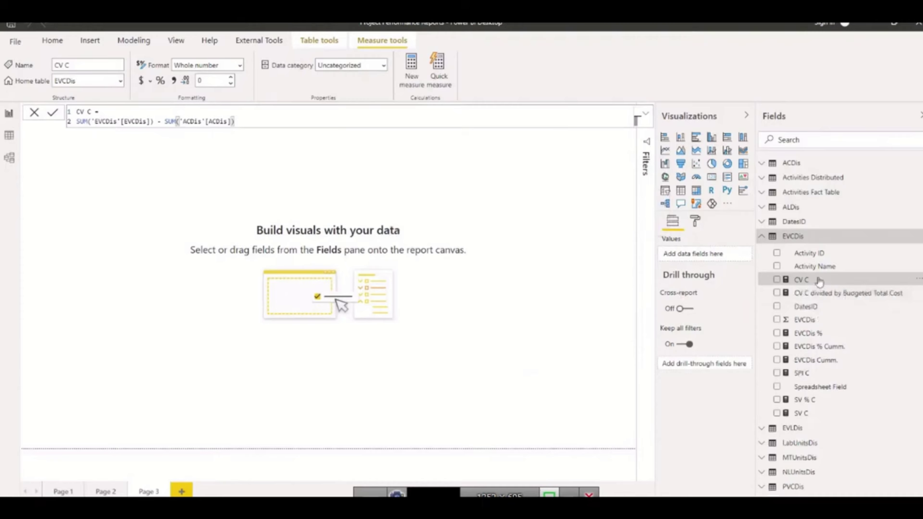
# Rename the new measure that divides CV C by Budgeted Total Cost as CV % C
pyautogui.click(817, 294)
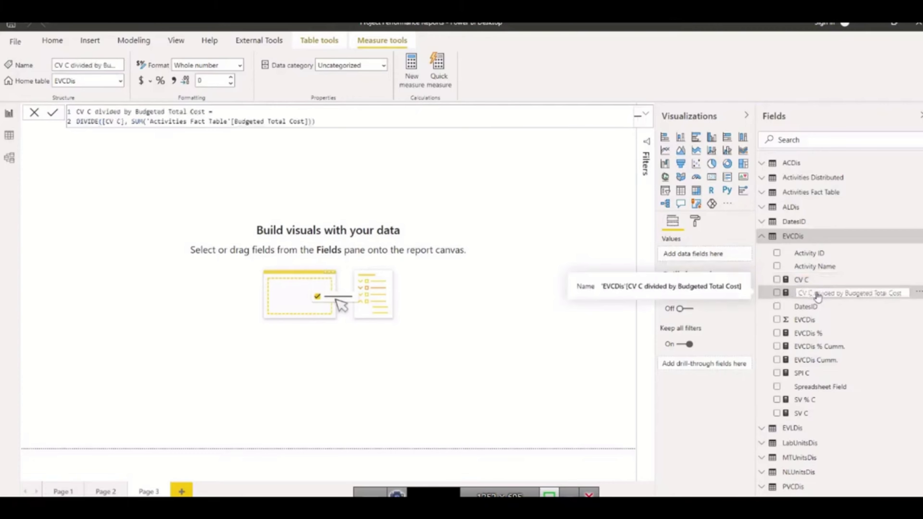
pyautogui.write('CV C')
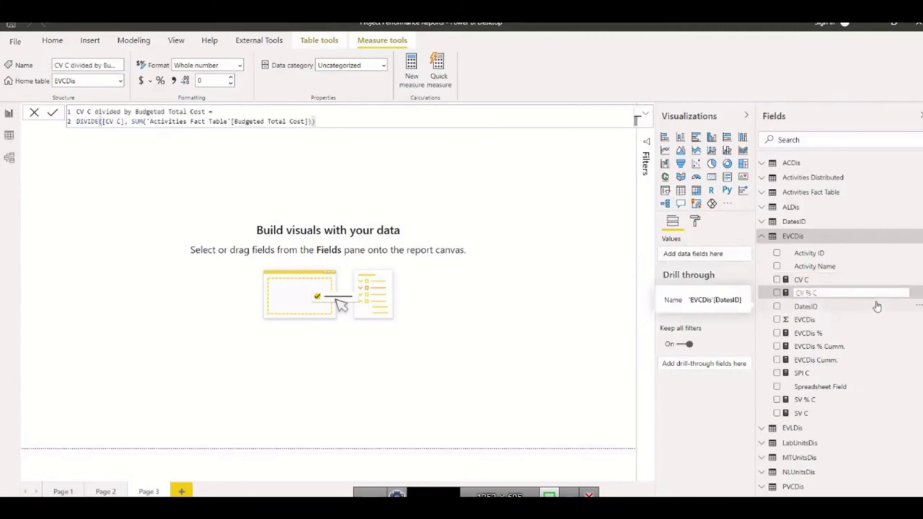
pyautogui.click(836, 283)
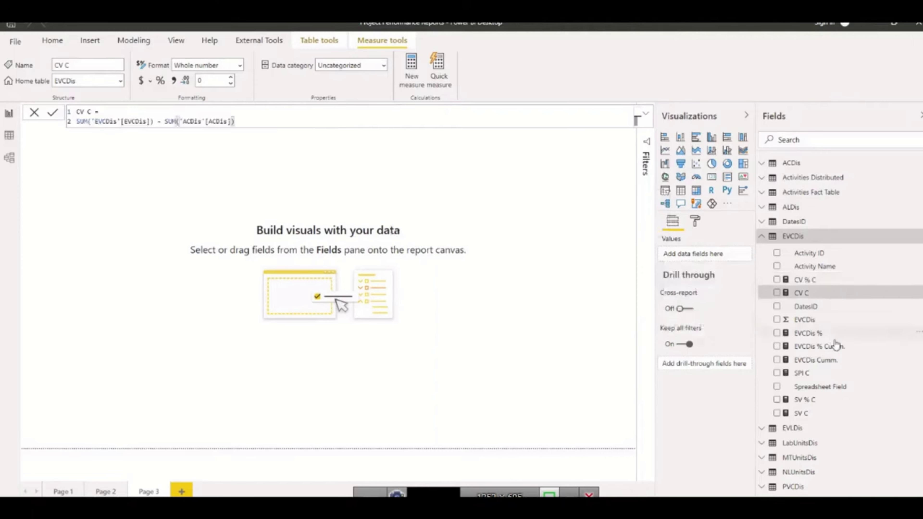
# Create a division quick measure in the EVCDis table with the sum of EVCDis as numerator and the sum of ACDis as denominator
pyautogui.rightClick(806, 325)
pyautogui.click(804, 319)
pyautogui.click(313, 124)
pyautogui.scroll(-3, 321, 276)
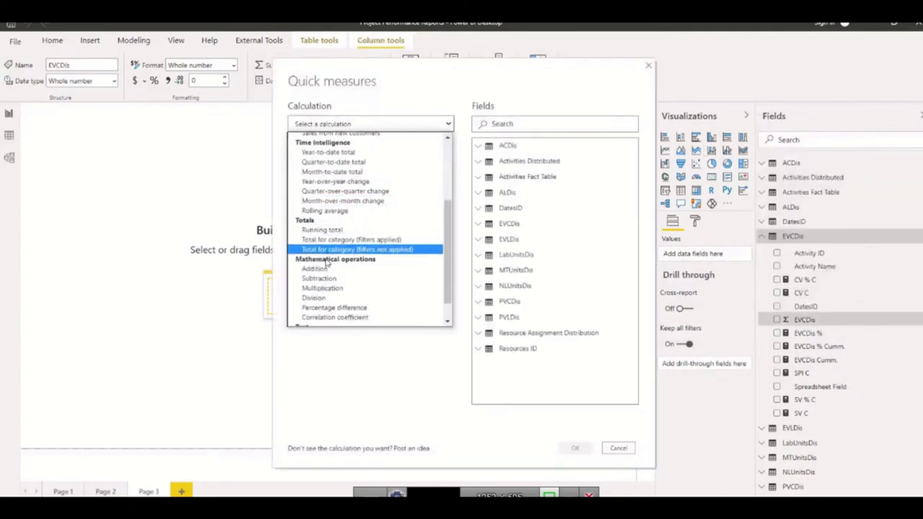
pyautogui.click(313, 298)
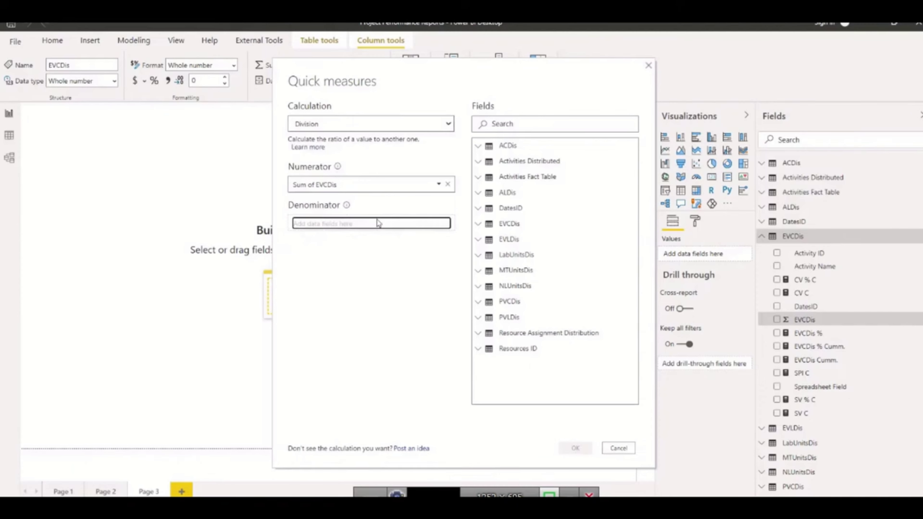
pyautogui.click(479, 177)
pyautogui.click(478, 146)
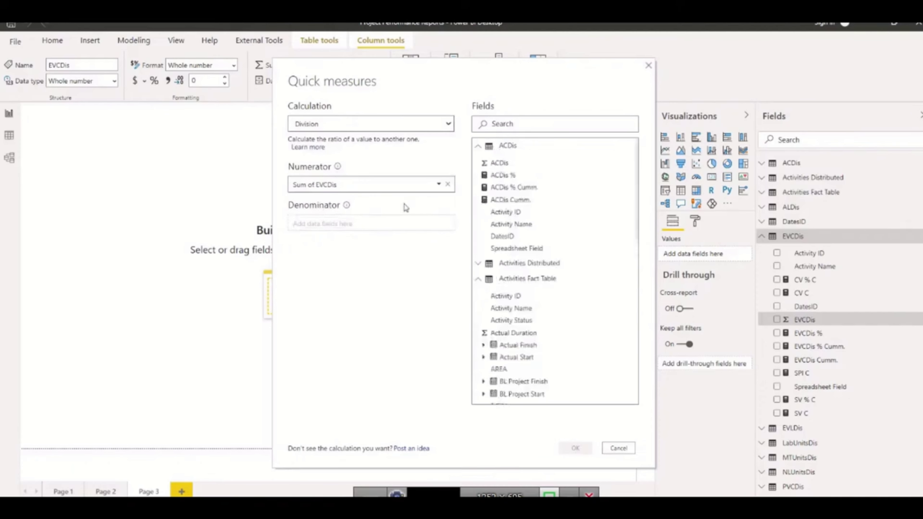
pyautogui.moveTo(500, 164); pyautogui.dragTo(324, 226)
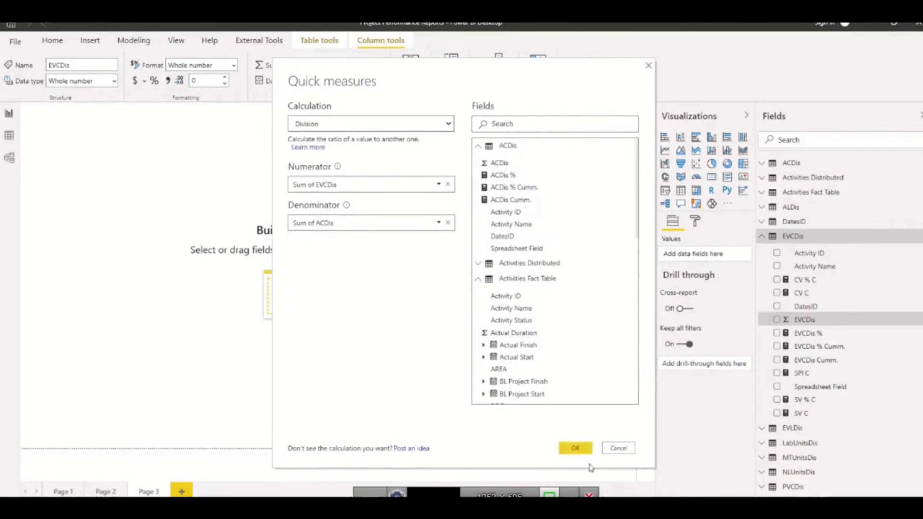
pyautogui.click(576, 449)
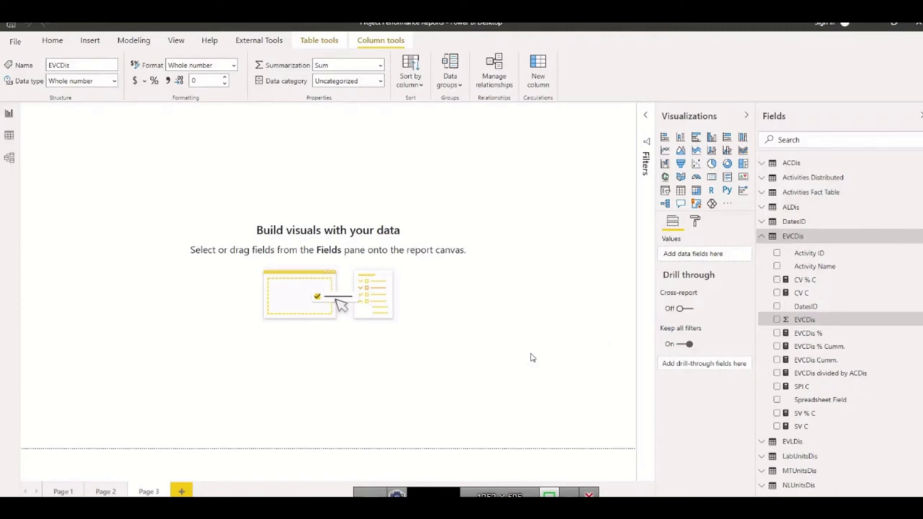
# Rename the new EVCDis divided by ACDis measure as CPI C
pyautogui.doubleClick(838, 374)
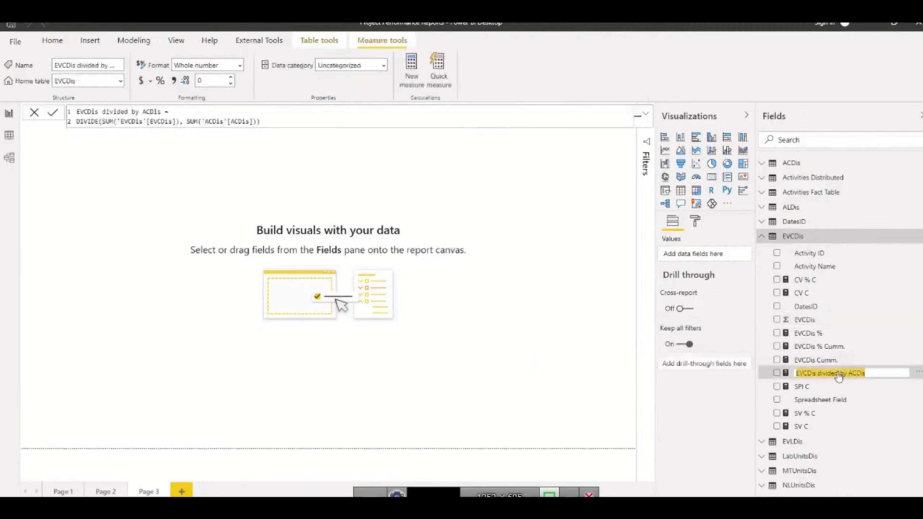
pyautogui.write('CPI C')
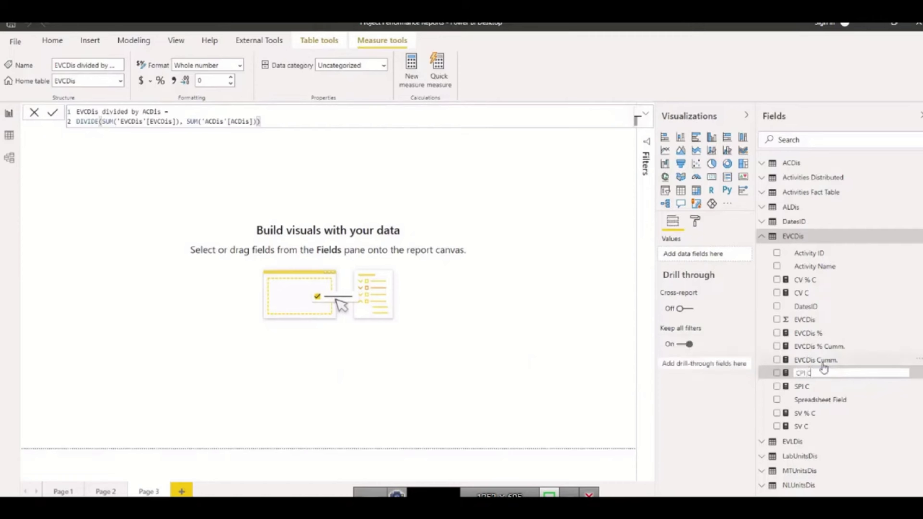
pyautogui.press('Return')
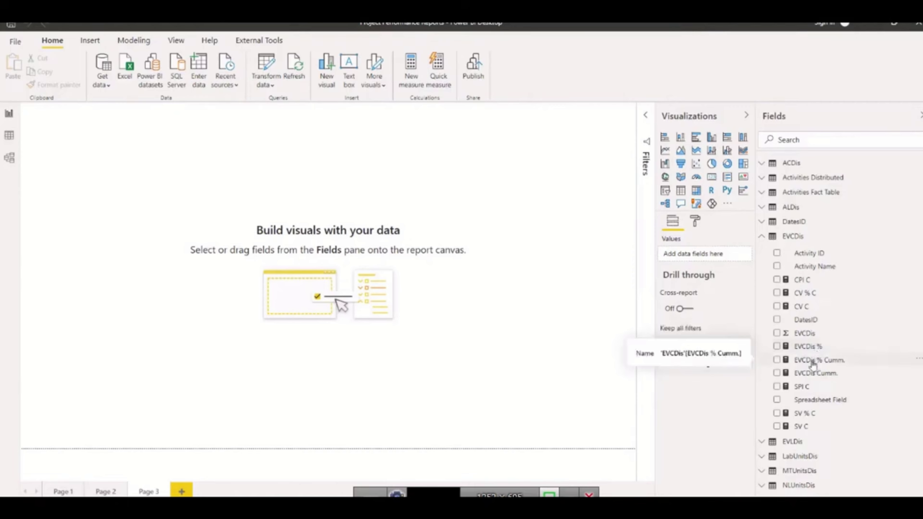
# Create a division quick measure in the EVLDis table with the sum of EVLDis as numerator and the sum of PVLDis as denominator
pyautogui.click(763, 239)
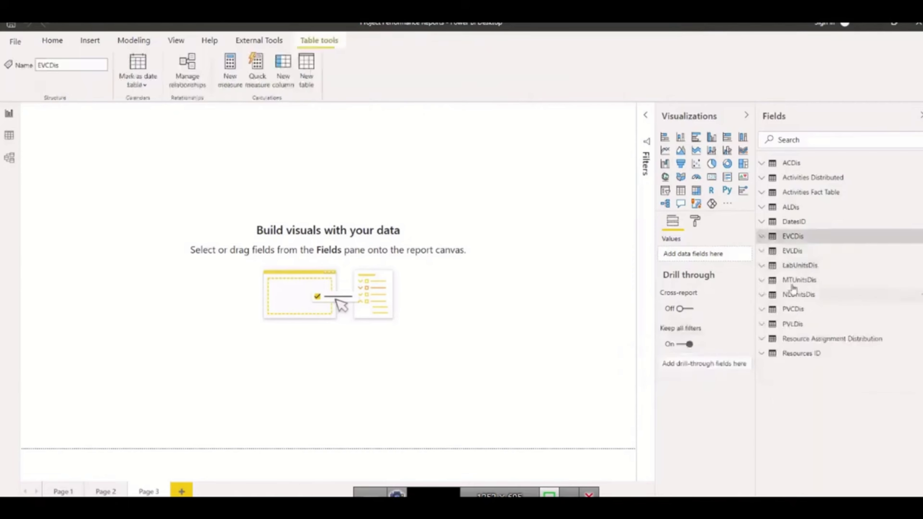
pyautogui.click(763, 250)
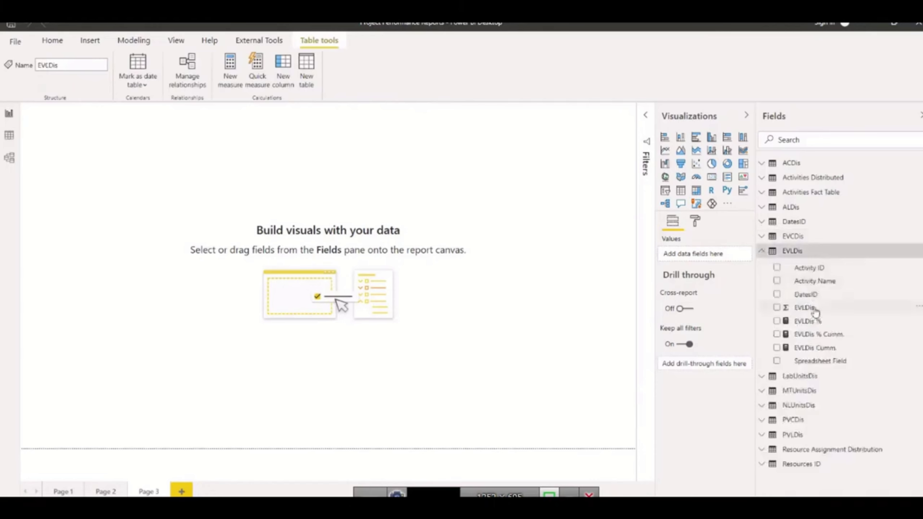
pyautogui.rightClick(802, 312)
pyautogui.click(659, 229)
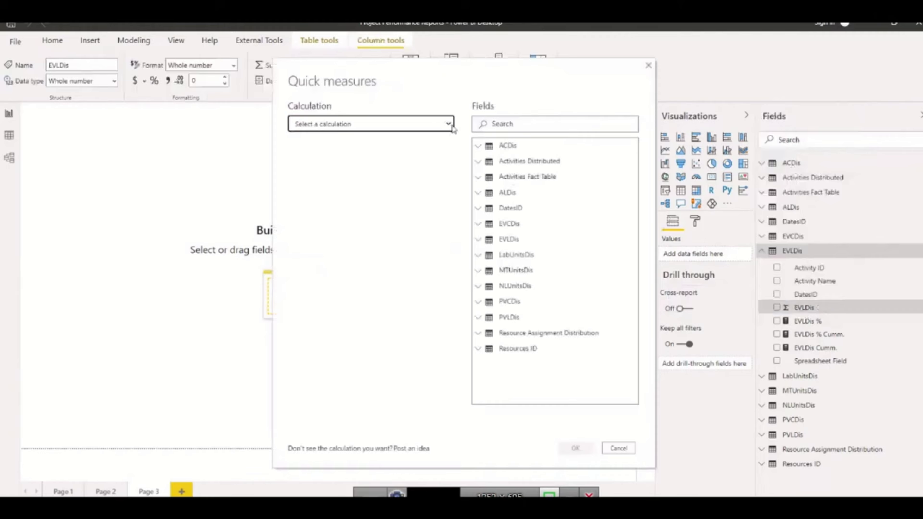
pyautogui.click(449, 124)
pyautogui.scroll(-5, 320, 262)
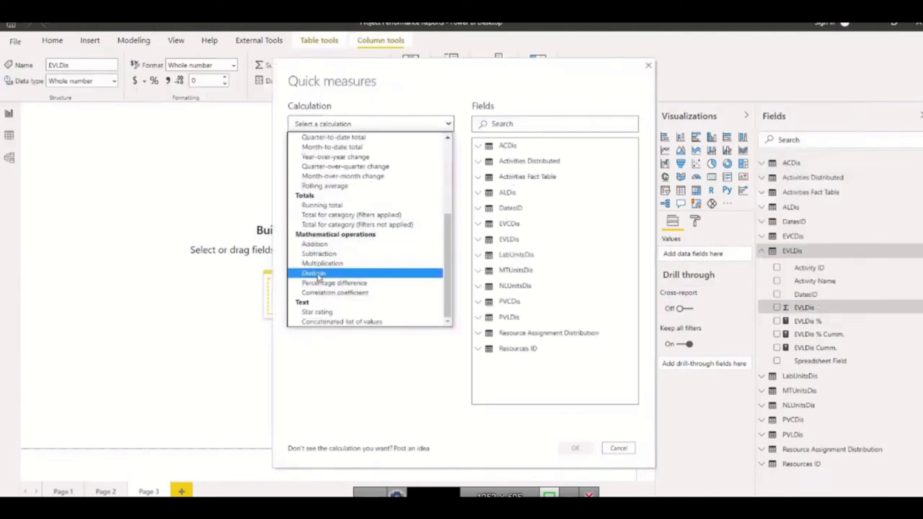
pyautogui.click(318, 275)
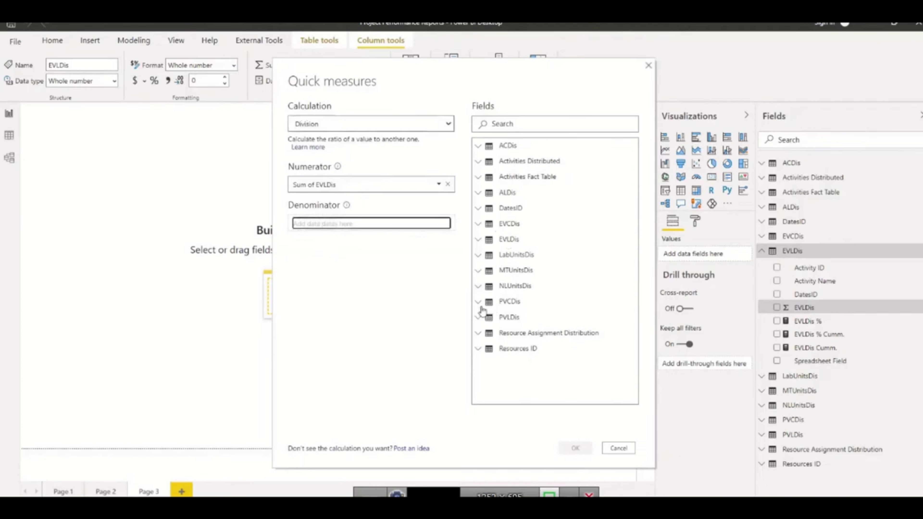
pyautogui.click(478, 318)
pyautogui.scroll(-2, 523, 381)
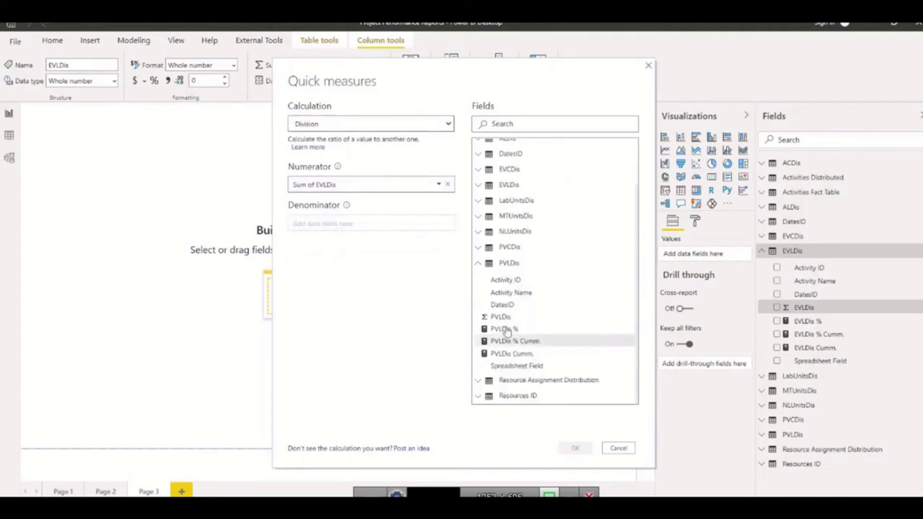
pyautogui.moveTo(485, 315); pyautogui.dragTo(331, 225)
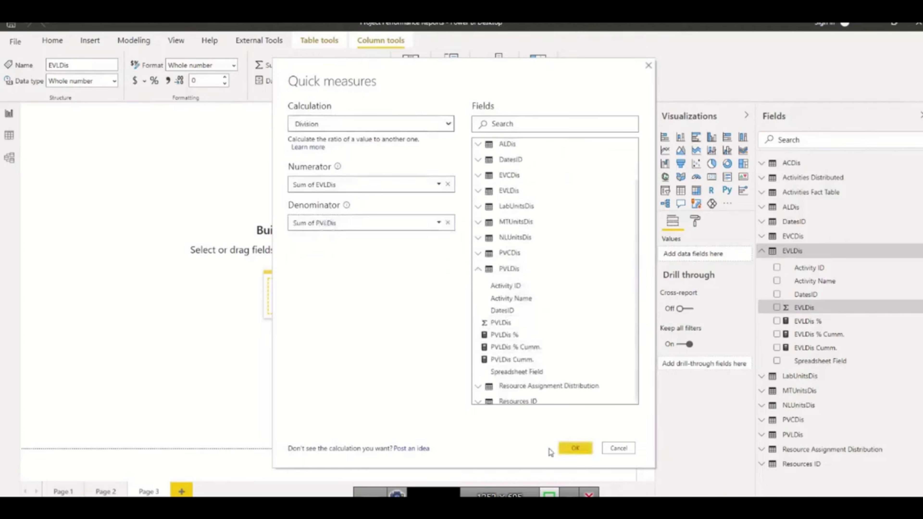
pyautogui.click(574, 448)
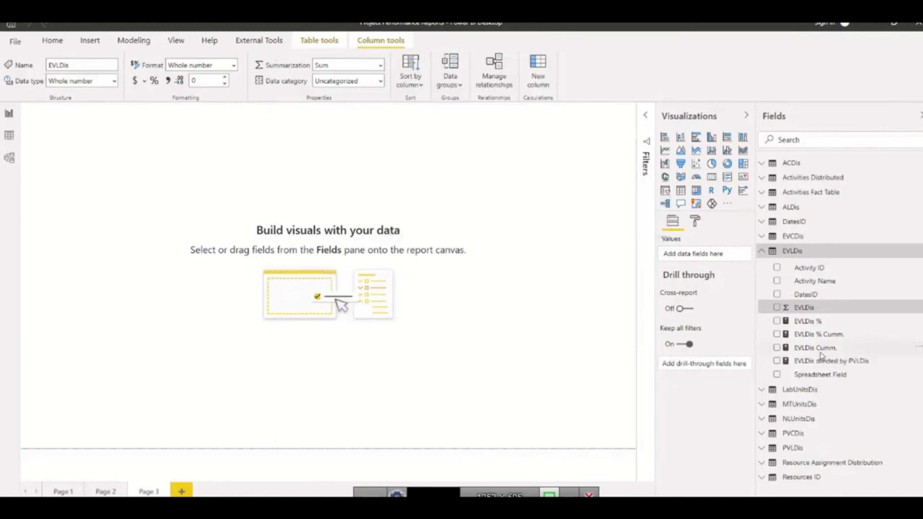
# Rename the new EVLDis divided by PVLDis measure as SPI L
pyautogui.doubleClick(829, 361)
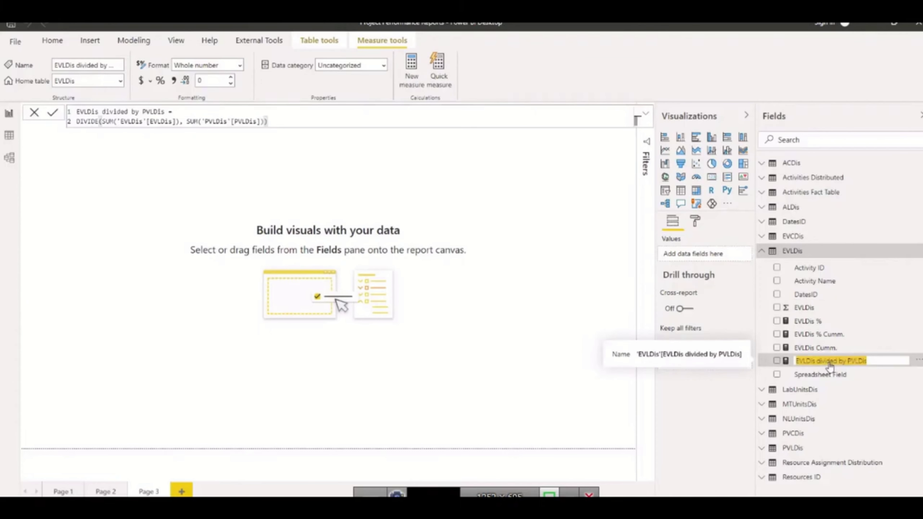
pyautogui.write('SPI L')
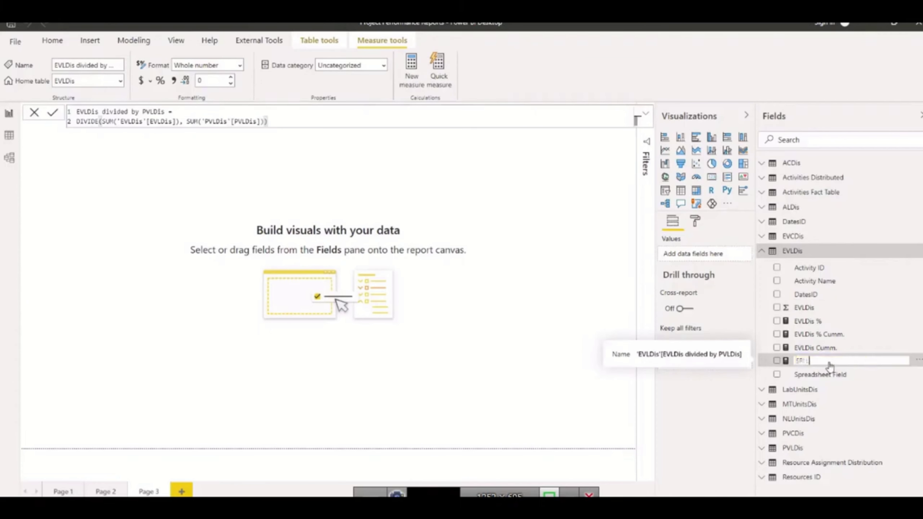
pyautogui.write('I')
pyautogui.press('Return')
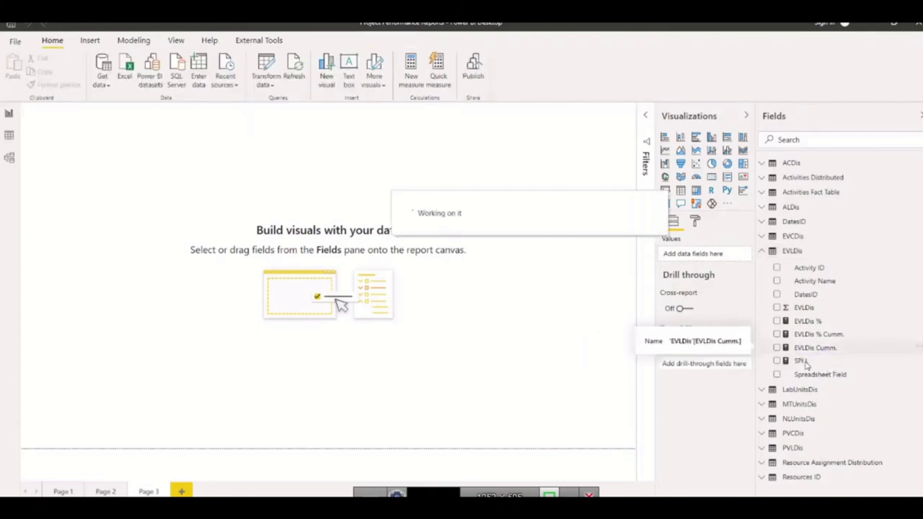
pyautogui.click(808, 361)
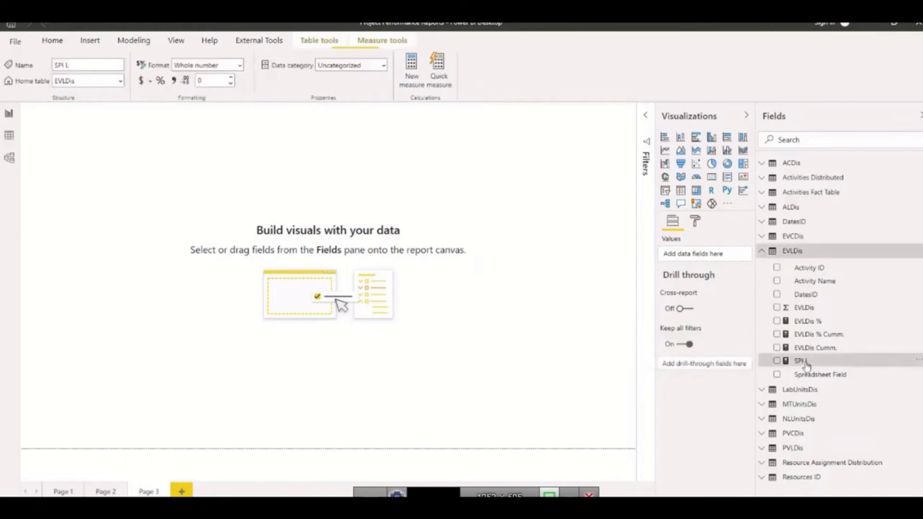
# Create a subtraction quick measure in the EVLDis table that takes the sum of PVLDis away from the sum of EVLDis
pyautogui.click(804, 308)
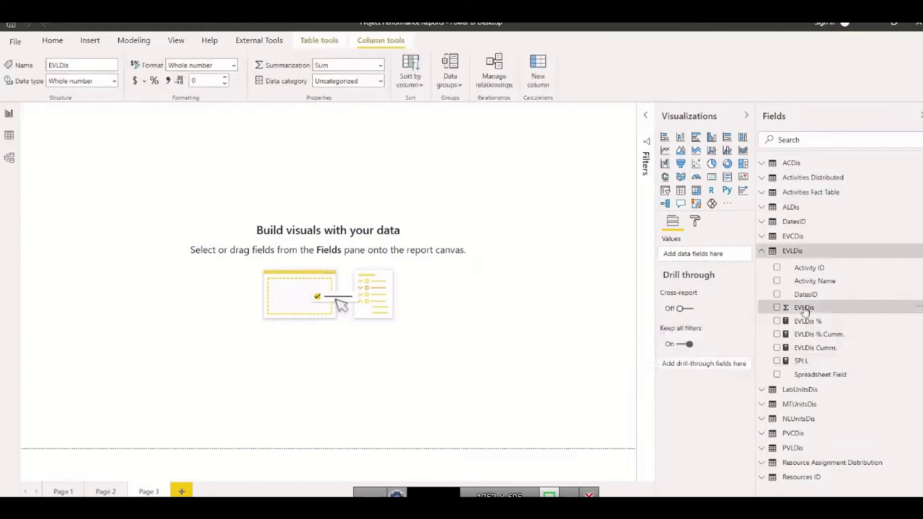
pyautogui.rightClick(804, 307)
pyautogui.click(799, 165)
pyautogui.click(424, 126)
pyautogui.scroll(-5, 322, 273)
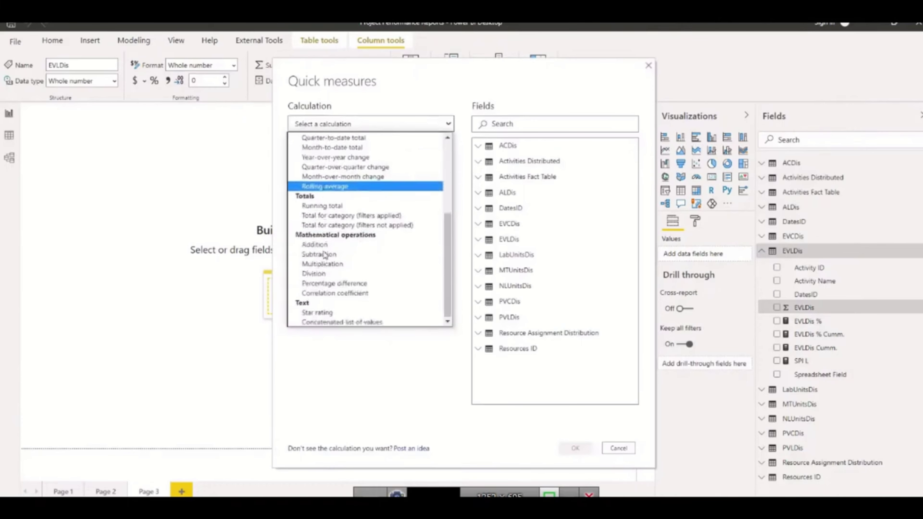
pyautogui.click(318, 253)
pyautogui.click(324, 223)
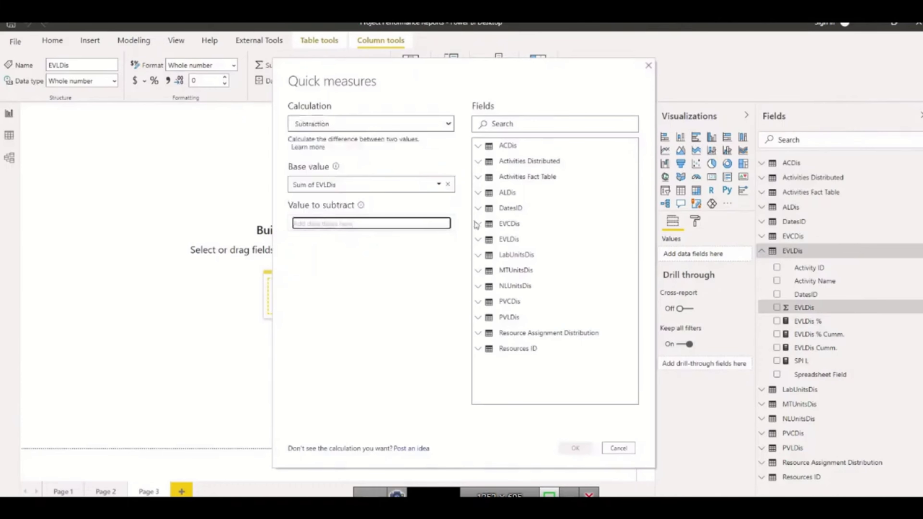
pyautogui.click(478, 318)
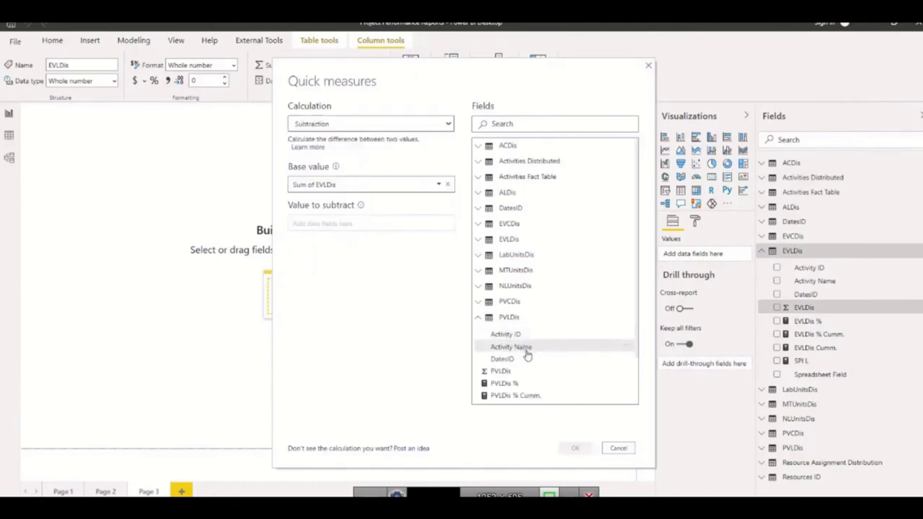
pyautogui.scroll(-2, 516, 348)
pyautogui.moveTo(500, 317); pyautogui.dragTo(340, 224)
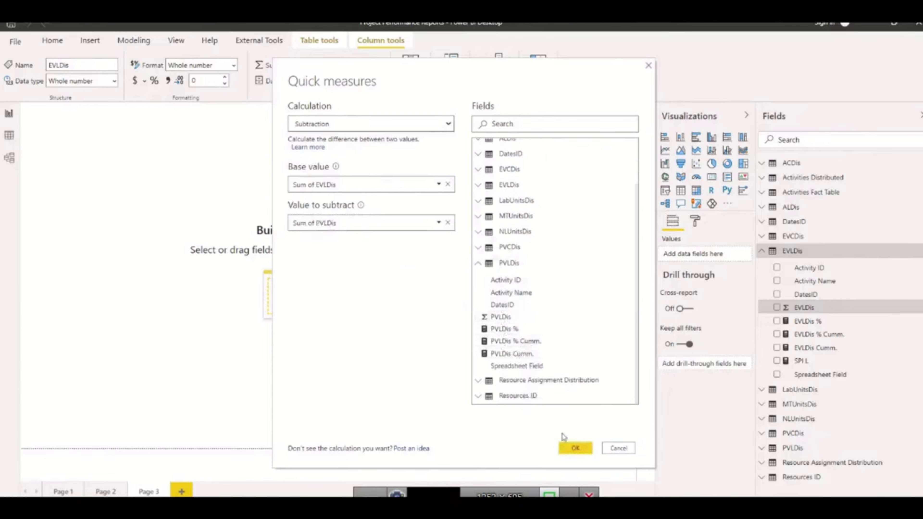
pyautogui.click(575, 448)
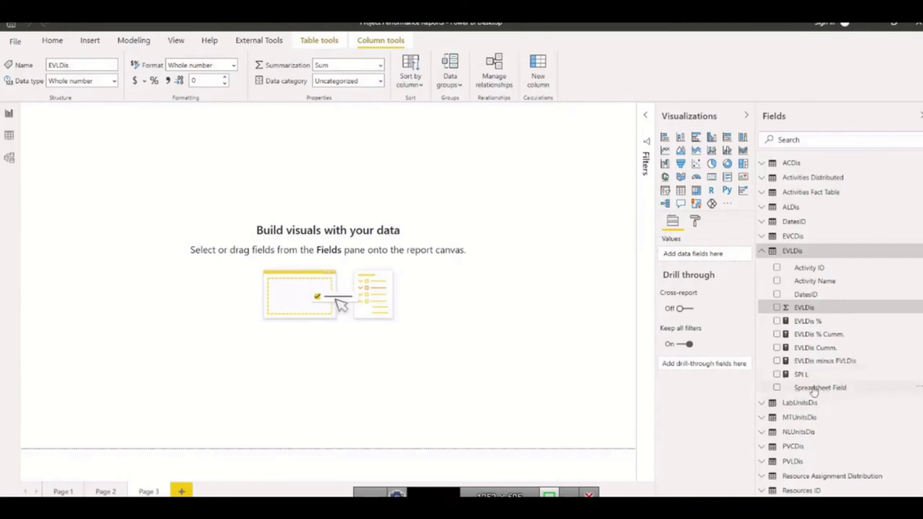
# Rename the new EVLDis minus PVLDis measure as SV L
pyautogui.doubleClick(882, 362)
pyautogui.write('SV L')
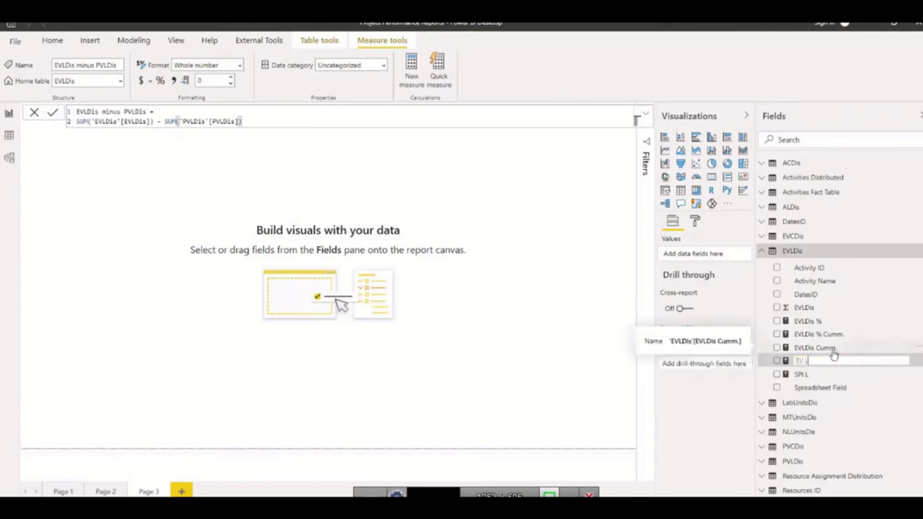
pyautogui.press('Return')
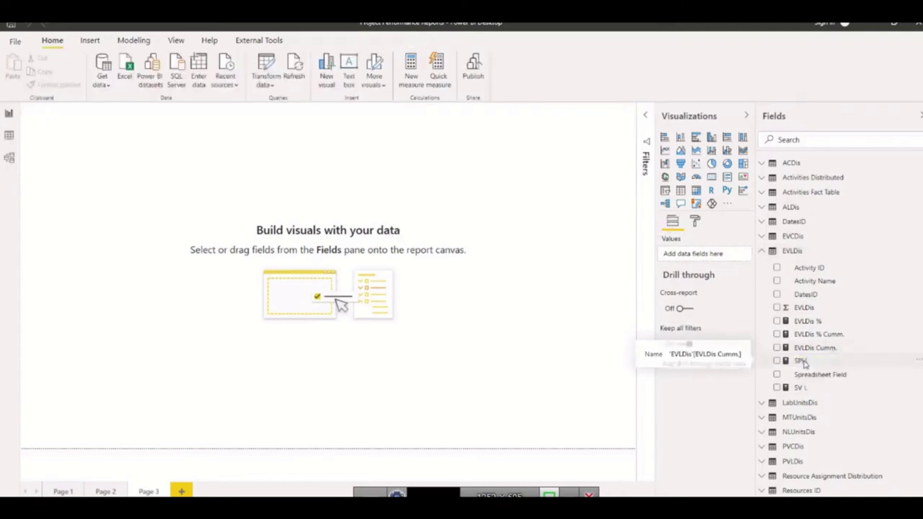
pyautogui.click(805, 364)
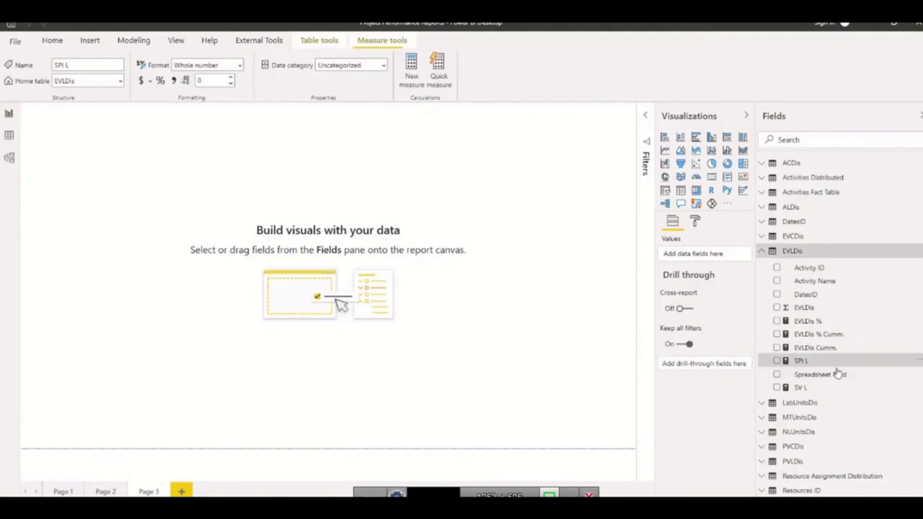
# Create a division quick measure in the EVLDis table with SV L as numerator and the sum of Budgeted Labor Units as denominator
pyautogui.rightClick(799, 387)
pyautogui.press('Escape')
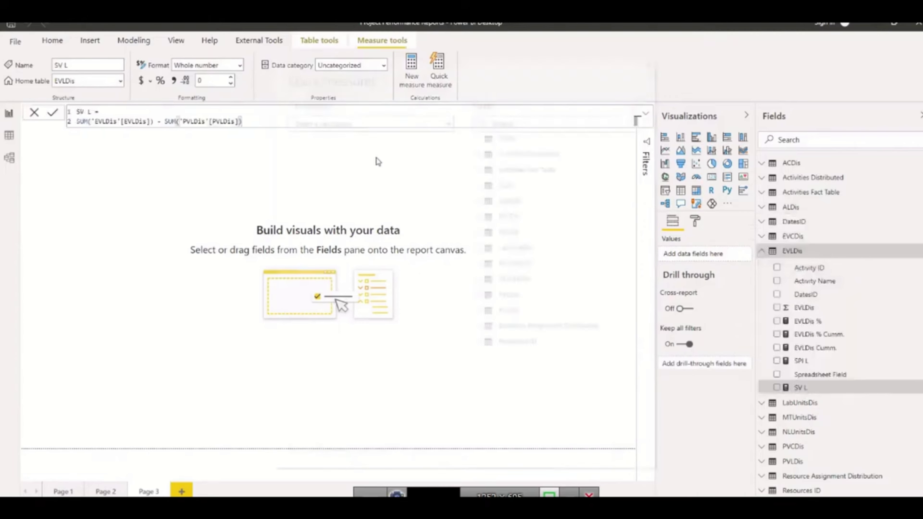
pyautogui.click(423, 125)
pyautogui.scroll(-4, 397, 179)
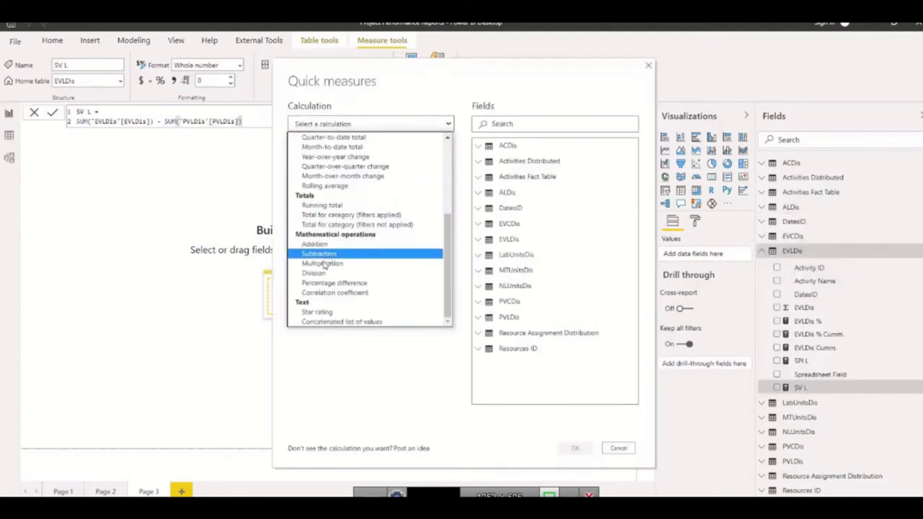
pyautogui.click(325, 273)
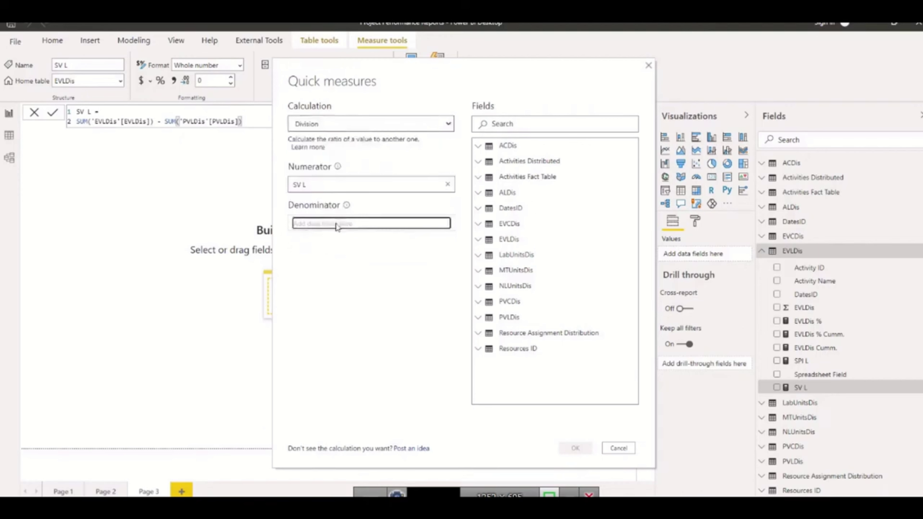
pyautogui.click(478, 178)
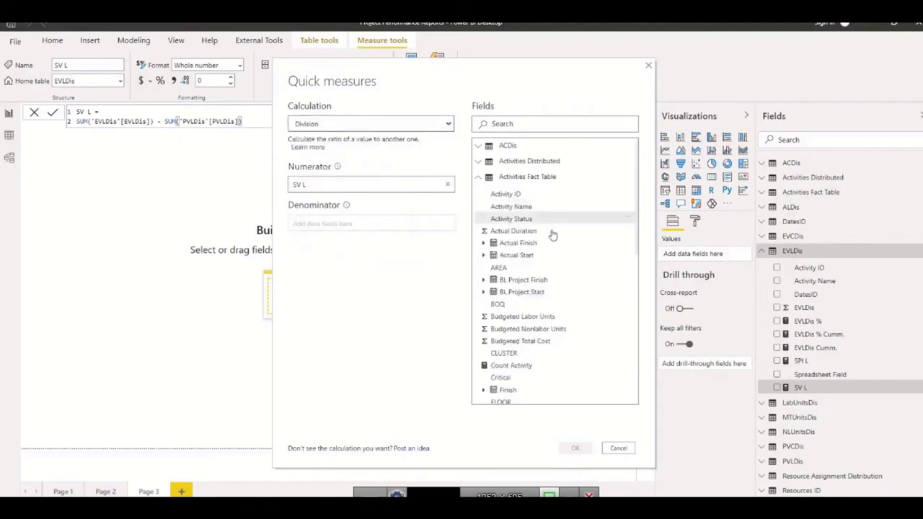
pyautogui.moveTo(536, 320); pyautogui.dragTo(319, 222)
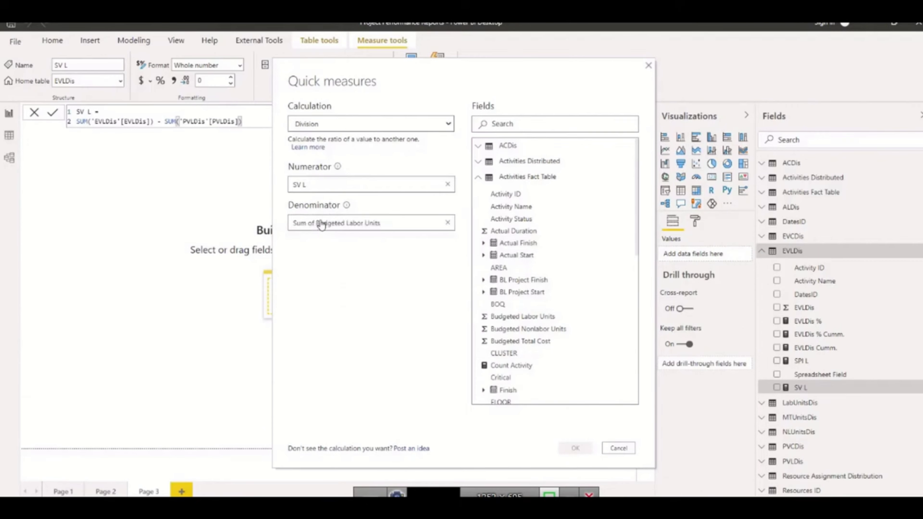
pyautogui.click(575, 448)
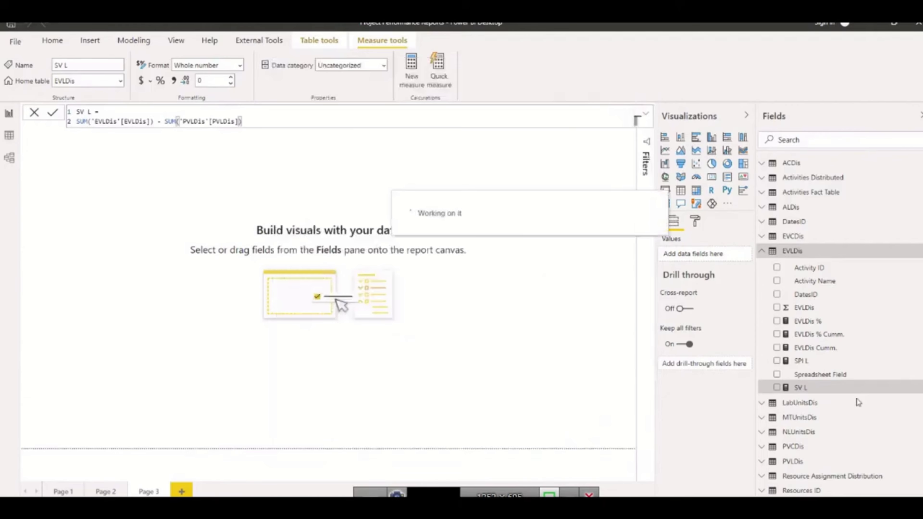
# Rename the new SV L divided by Budgeted Labor Units measure as SV % L
pyautogui.doubleClick(832, 401)
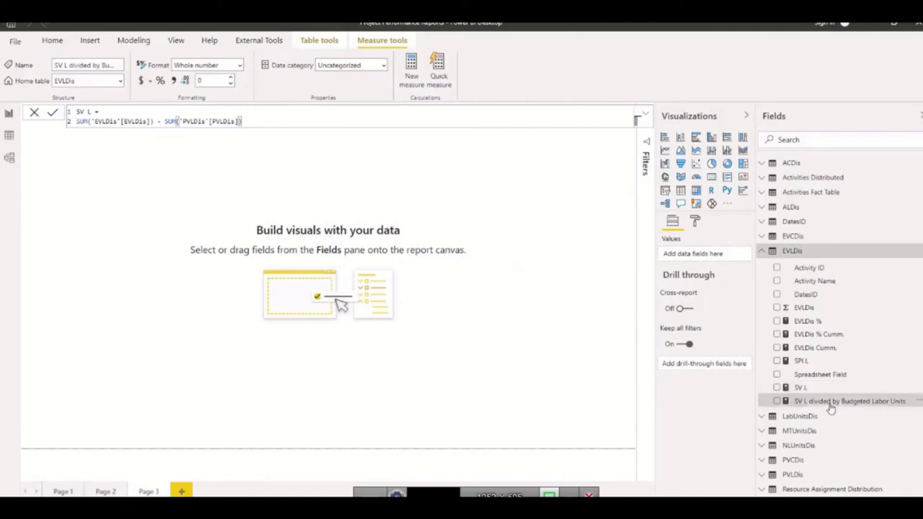
pyautogui.write('SV %')
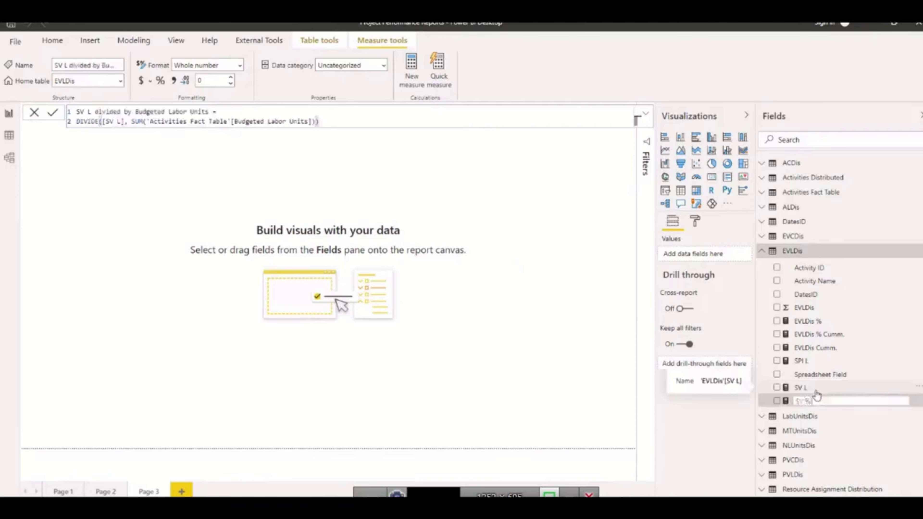
pyautogui.write(' L')
pyautogui.press('Return')
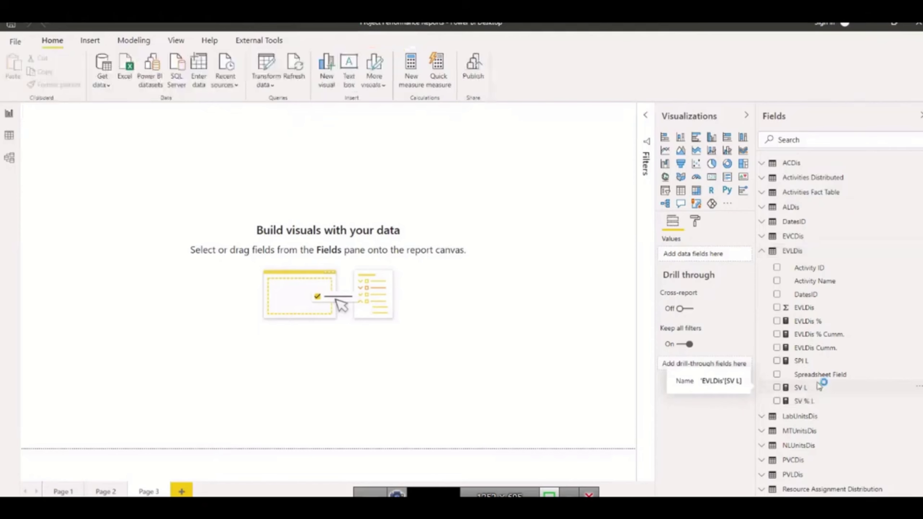
# Create a division quick measure in the EVLDis table with the sum of EVLDis as numerator and the sum of ALDis as denominator
pyautogui.rightClick(803, 308)
pyautogui.click(803, 165)
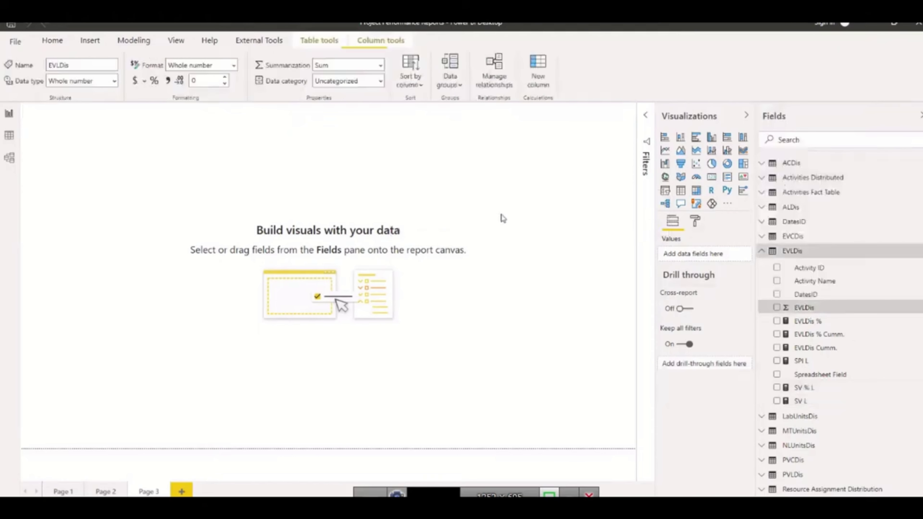
pyautogui.click(431, 122)
pyautogui.scroll(-1, 363, 233)
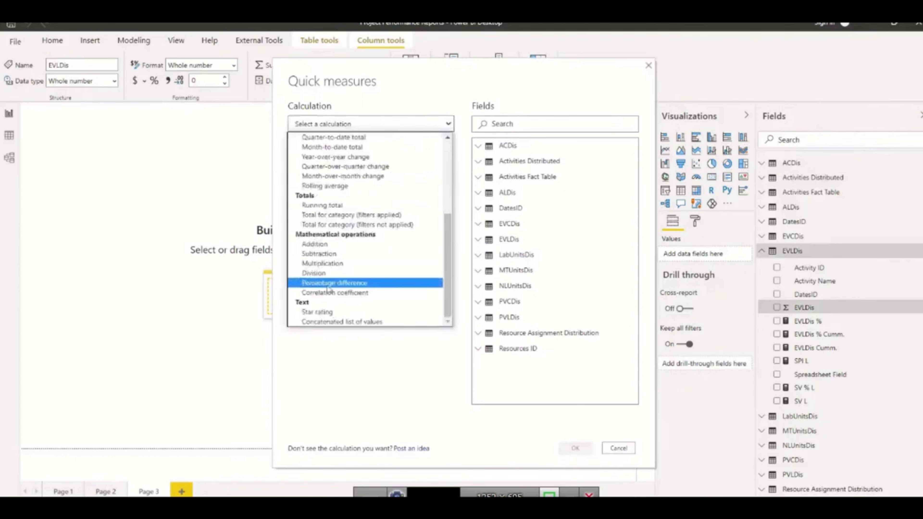
pyautogui.click(319, 273)
pyautogui.click(331, 228)
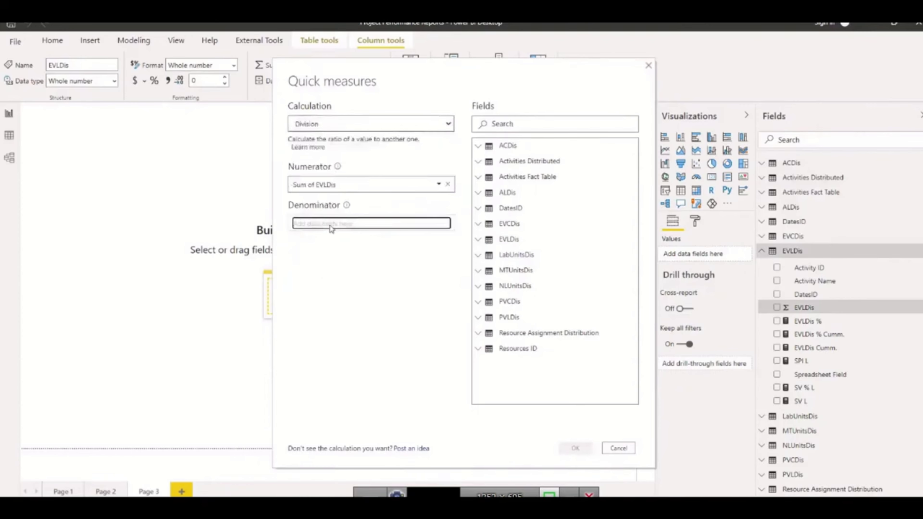
pyautogui.click(476, 196)
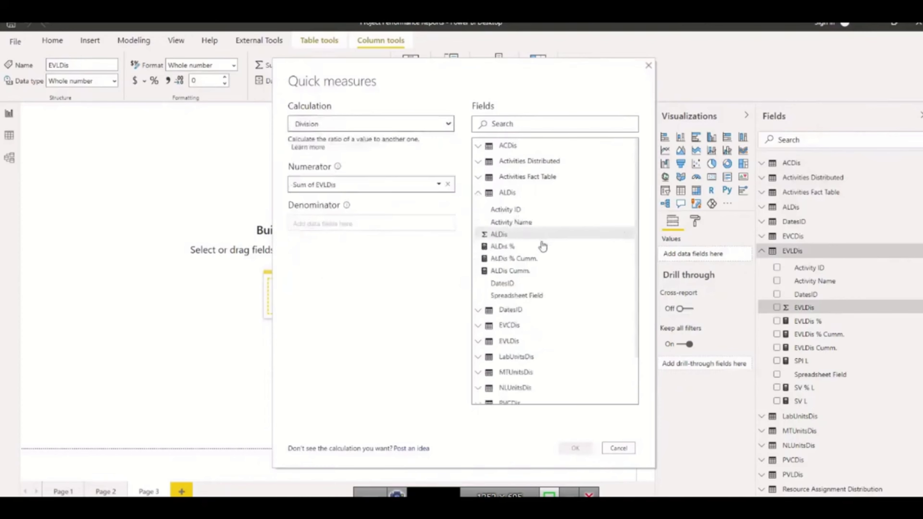
pyautogui.moveTo(500, 234); pyautogui.dragTo(327, 223)
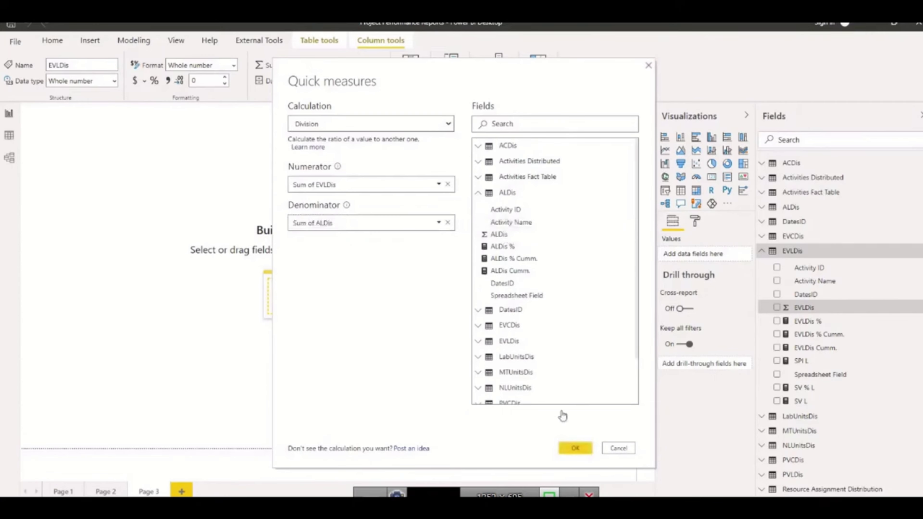
pyautogui.click(577, 449)
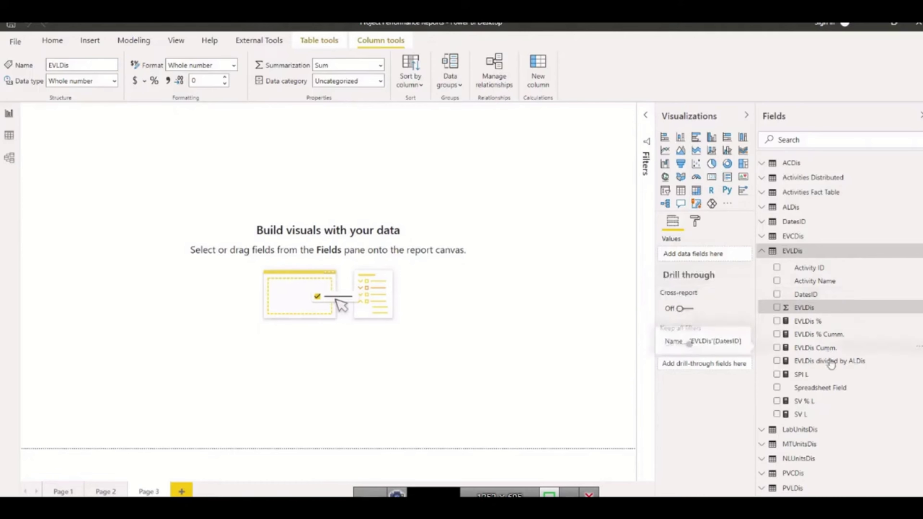
# Open the name of the new EVLDis divided by ALDis measure for editing
pyautogui.doubleClick(872, 363)
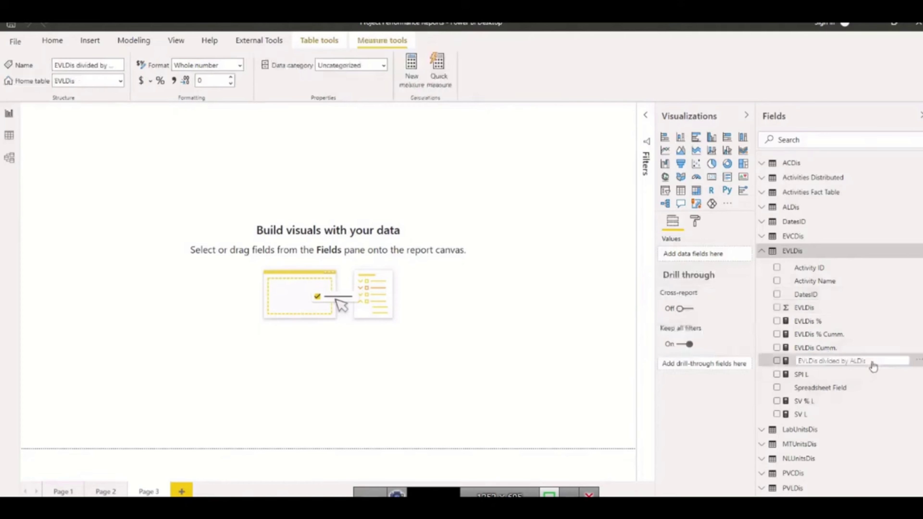